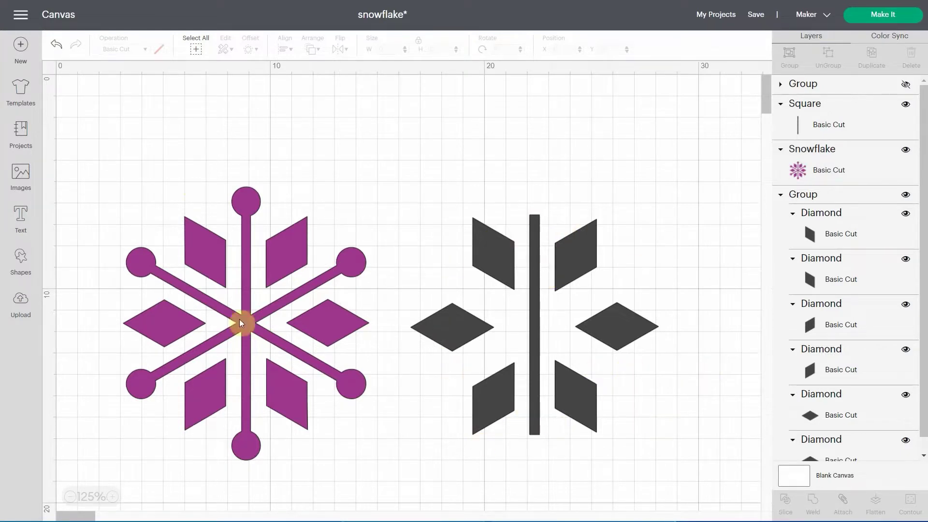
Add a circle, place it on the grey snowflake's vertical bar and shrink it to about 1.413 cm.
{"action": "left_click", "coordinate": [21, 259]}
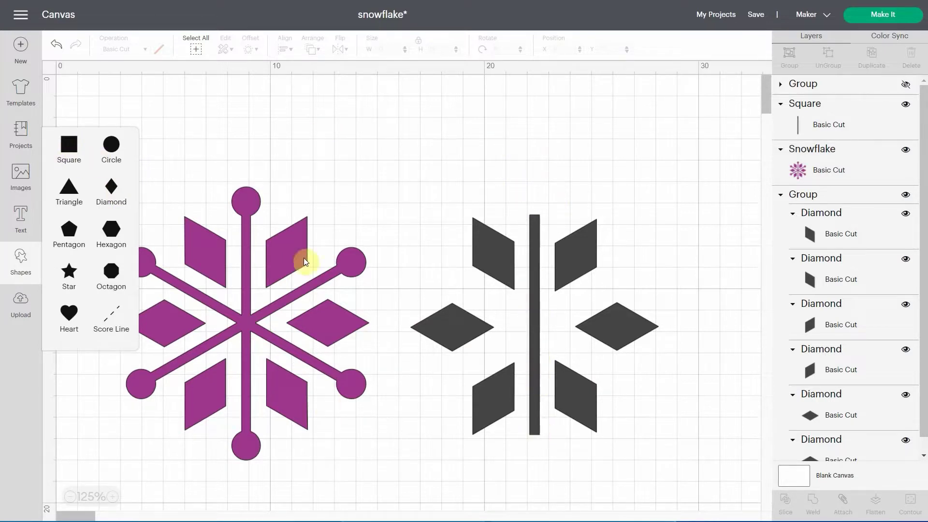
{"action": "left_click", "coordinate": [111, 149]}
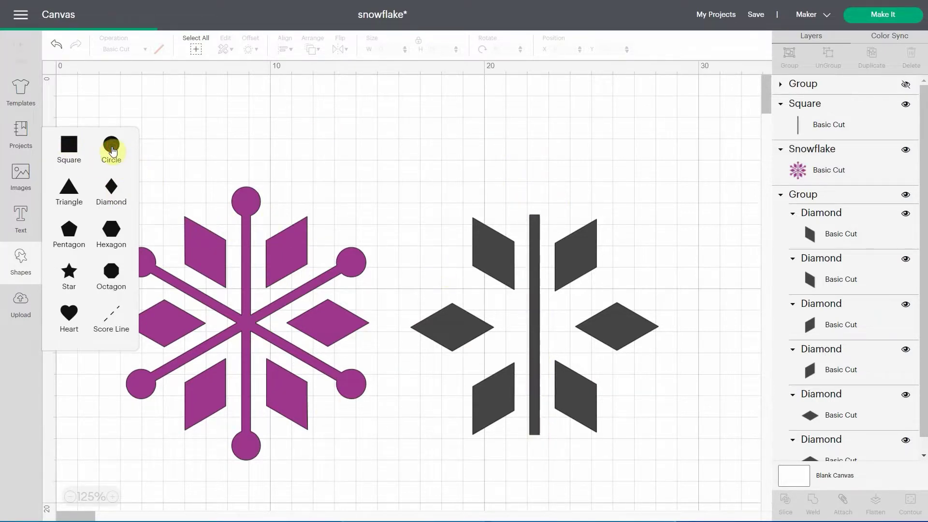
{"action": "left_click_drag", "start_coordinate": [323, 170], "coordinate": [505, 182]}
{"action": "left_click_drag", "start_coordinate": [622, 284], "coordinate": [532, 442]}
Duplicate the circle and line the copies up at the bar's top and bottom ends.
{"action": "left_click", "coordinate": [872, 56]}
{"action": "left_click_drag", "start_coordinate": [538, 211], "coordinate": [539, 211]}
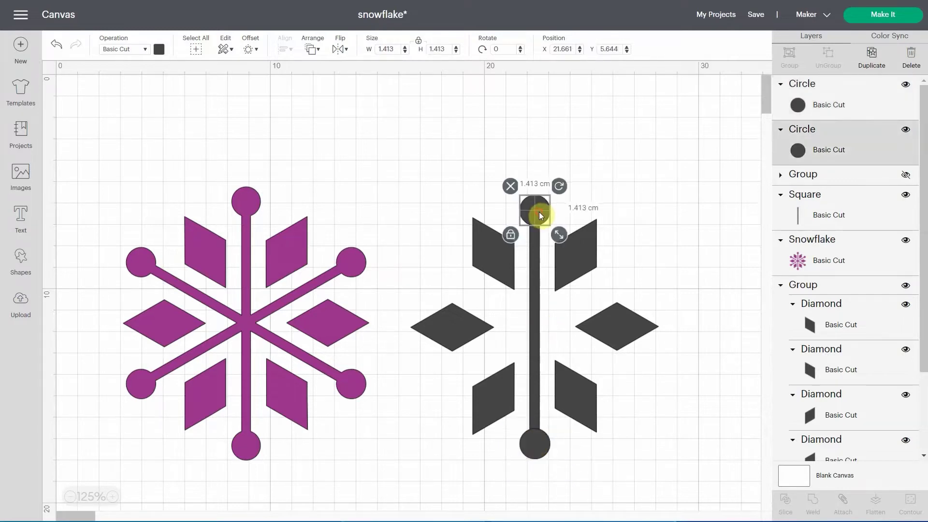
{"action": "left_click", "coordinate": [647, 210]}
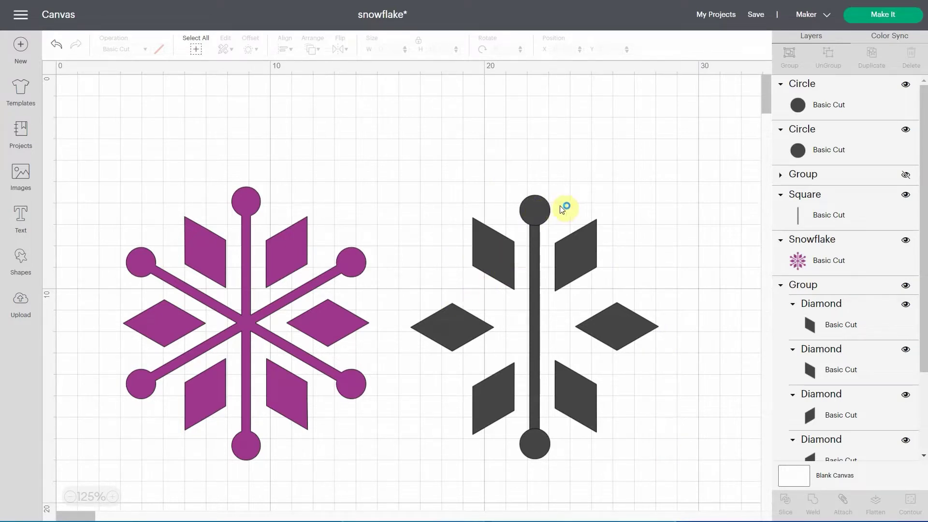
Send the top 1.413 cm circle to the back so the vertical bar's end overlaps it.
{"action": "left_click", "coordinate": [521, 212]}
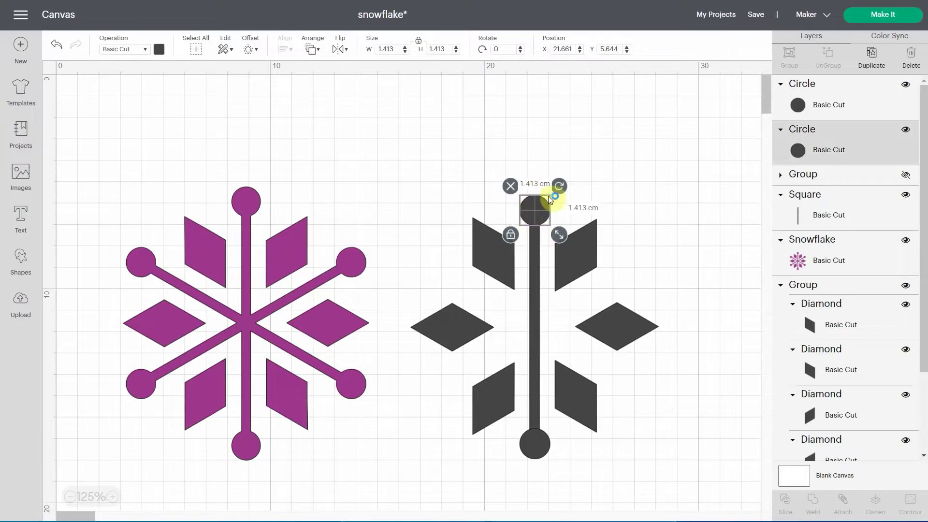
{"action": "left_click", "coordinate": [115, 496]}
{"action": "left_click", "coordinate": [114, 497]}
{"action": "left_click", "coordinate": [115, 496]}
{"action": "left_click", "coordinate": [115, 497]}
{"action": "left_click", "coordinate": [115, 496]}
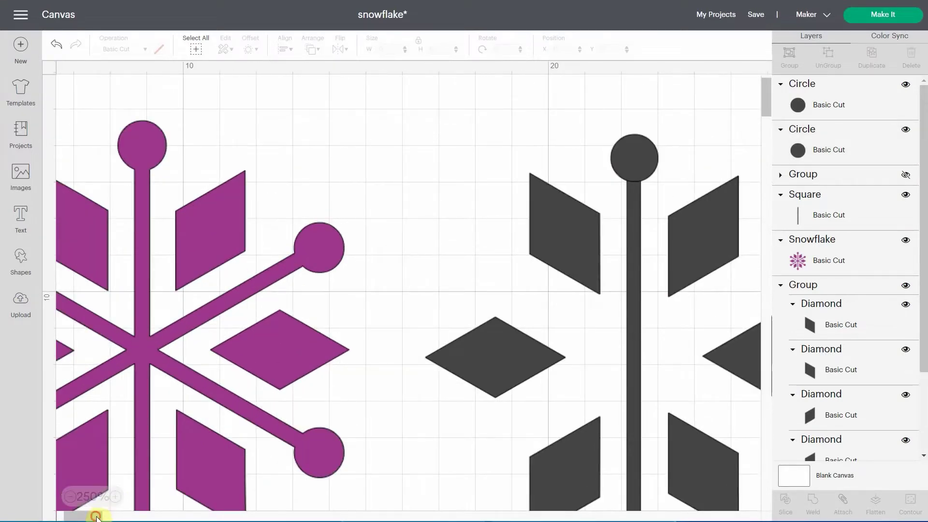
{"action": "left_click_drag", "start_coordinate": [93, 515], "coordinate": [101, 515]}
{"action": "left_click", "coordinate": [362, 175]}
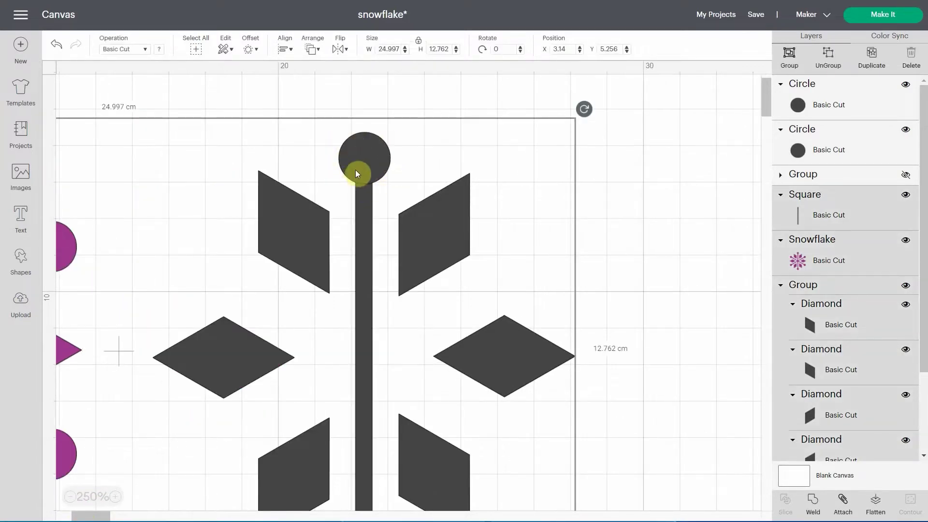
{"action": "left_click", "coordinate": [368, 161]}
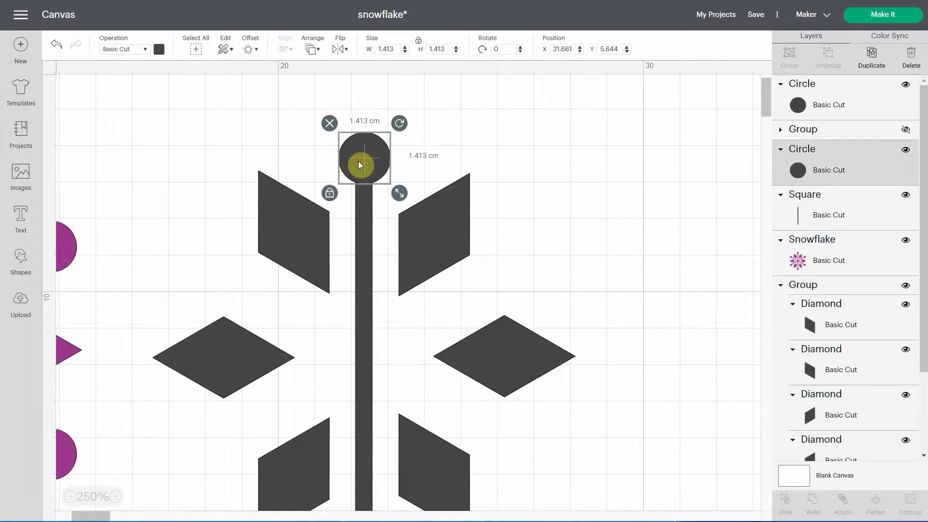
{"action": "right_click", "coordinate": [358, 161]}
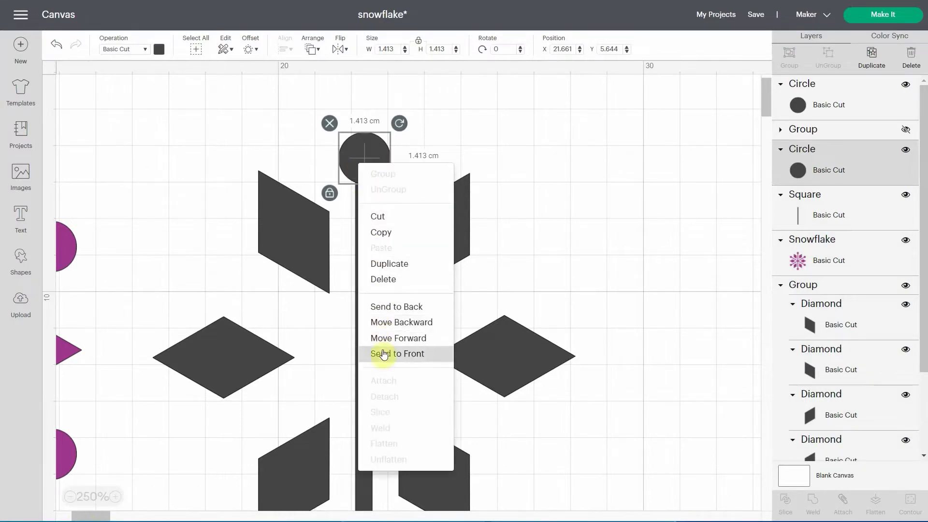
{"action": "left_click", "coordinate": [379, 307]}
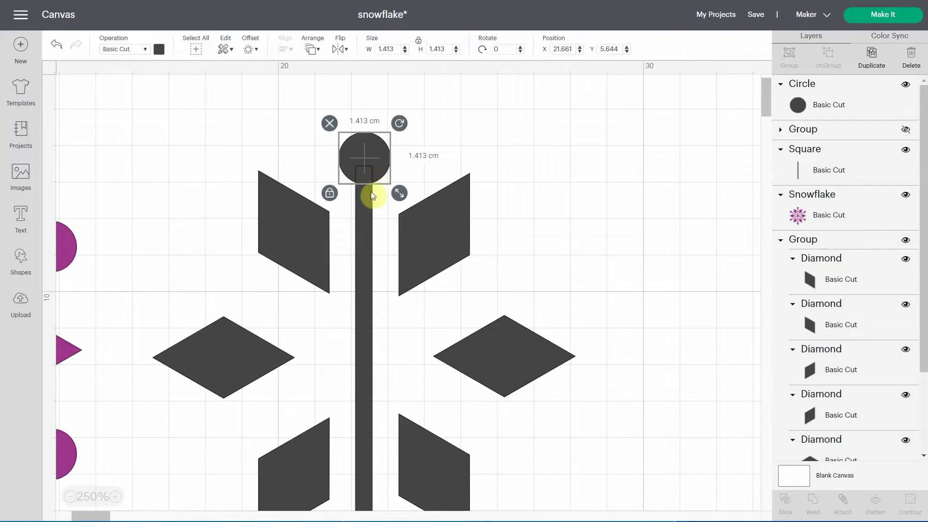
{"action": "left_click", "coordinate": [432, 161]}
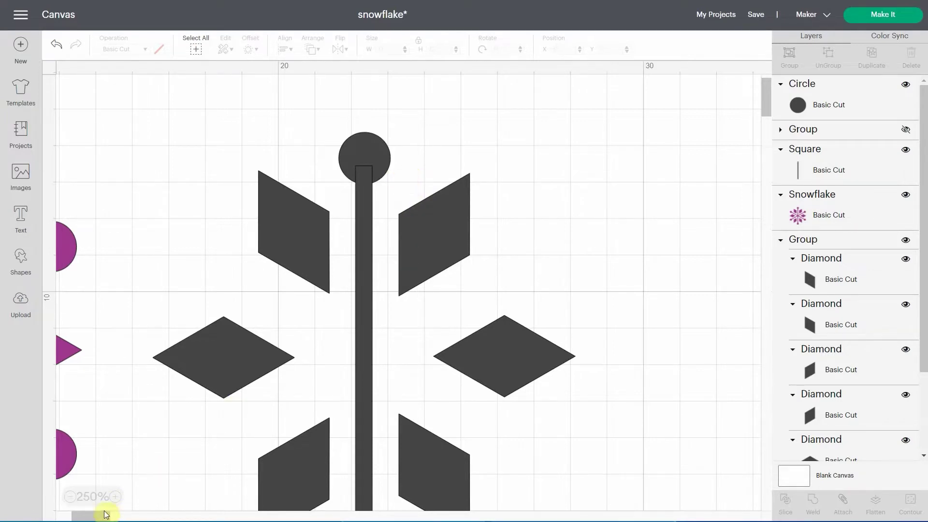
Centre the vertical bar and both end circles horizontally, then weld them into one Weld Result.
{"action": "scroll", "coordinate": [296, 329], "scroll_direction": "down", "scroll_amount": 3}
{"action": "scroll", "coordinate": [297, 328], "scroll_direction": "up", "scroll_amount": 3}
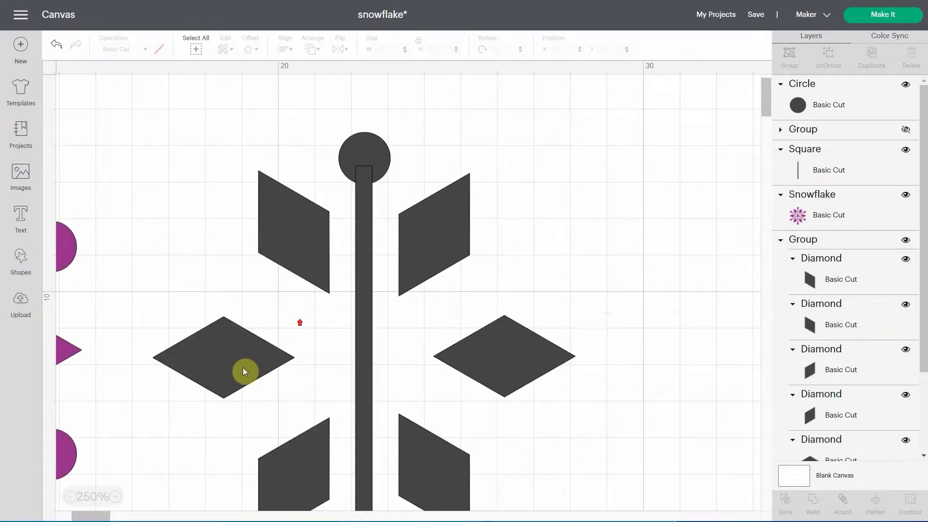
{"action": "left_click", "coordinate": [70, 497]}
{"action": "left_click", "coordinate": [372, 282]}
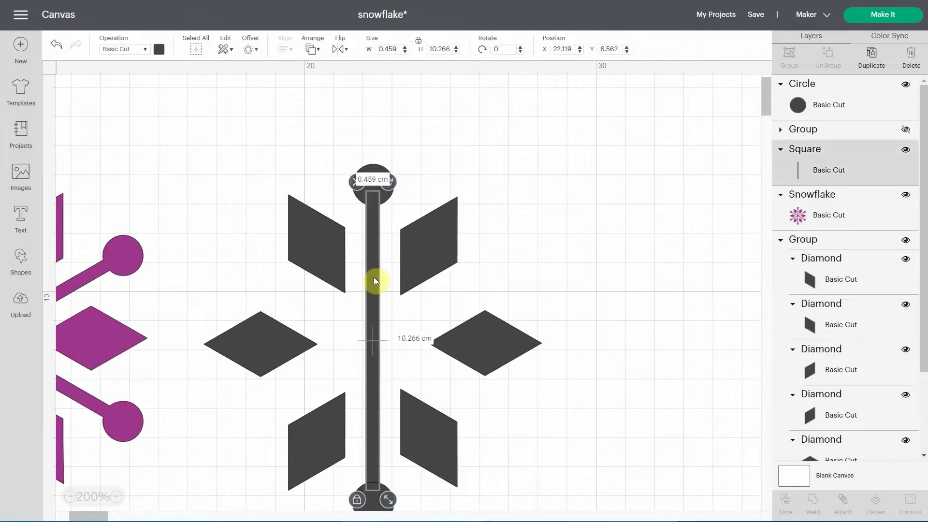
{"action": "left_click", "coordinate": [376, 168], "text": "shift"}
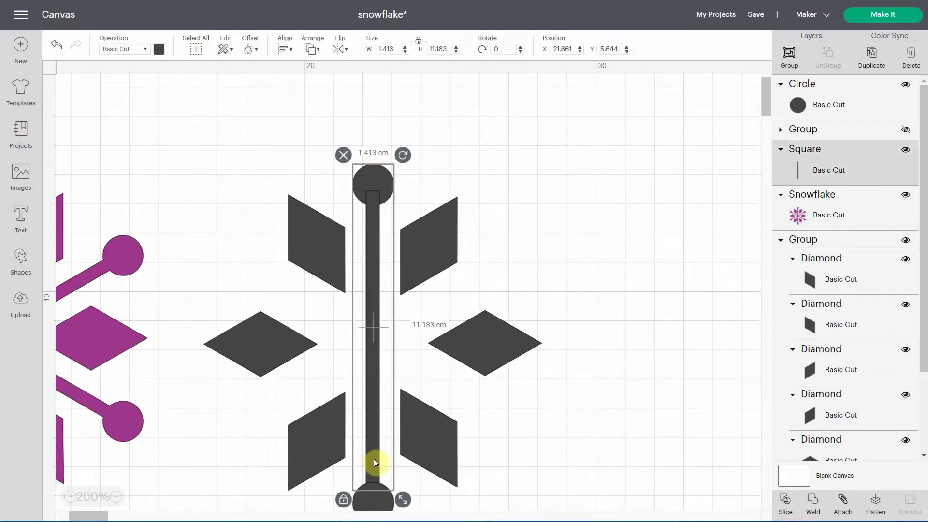
{"action": "left_click", "coordinate": [369, 504], "text": "shift"}
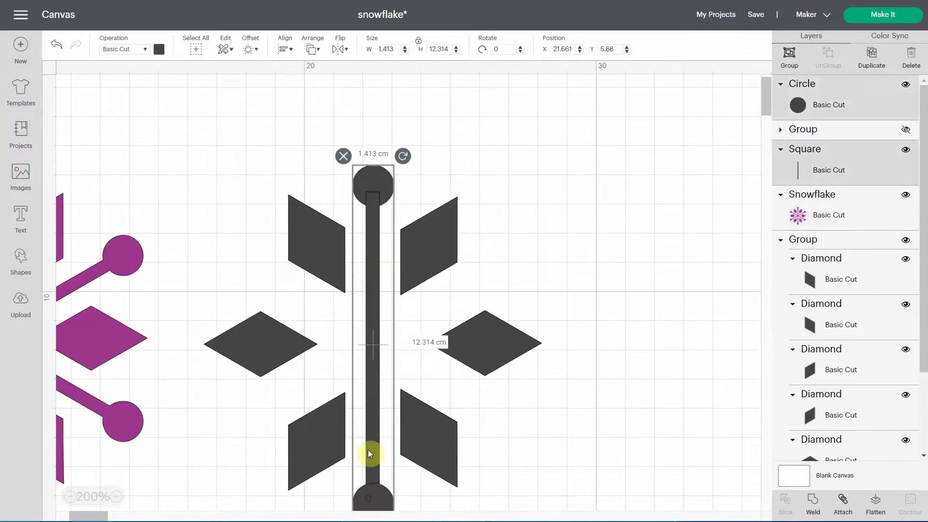
{"action": "left_click", "coordinate": [291, 51]}
{"action": "left_click", "coordinate": [297, 95]}
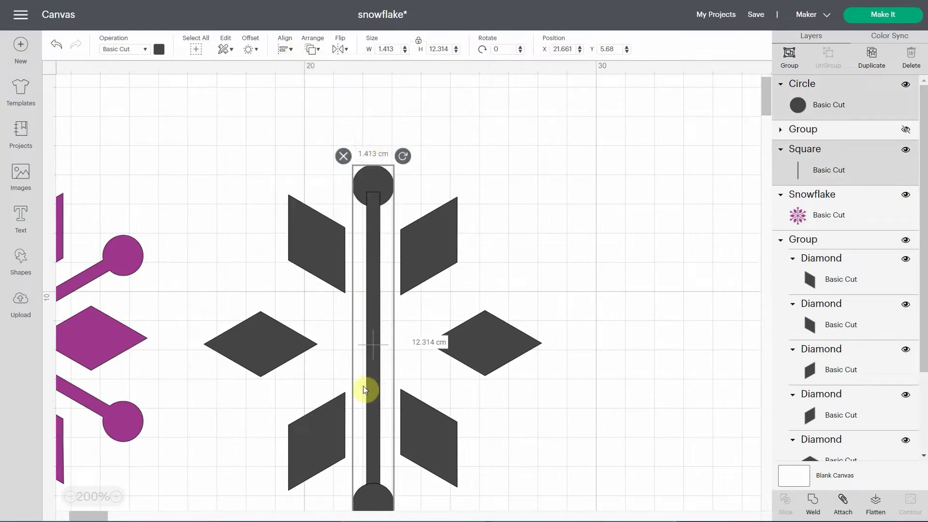
{"action": "left_click", "coordinate": [815, 507]}
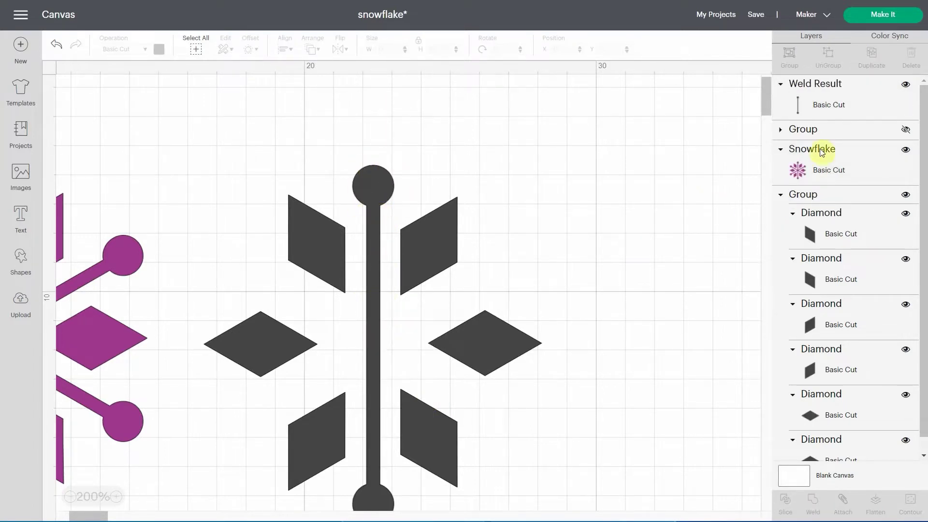
{"action": "left_click", "coordinate": [821, 90]}
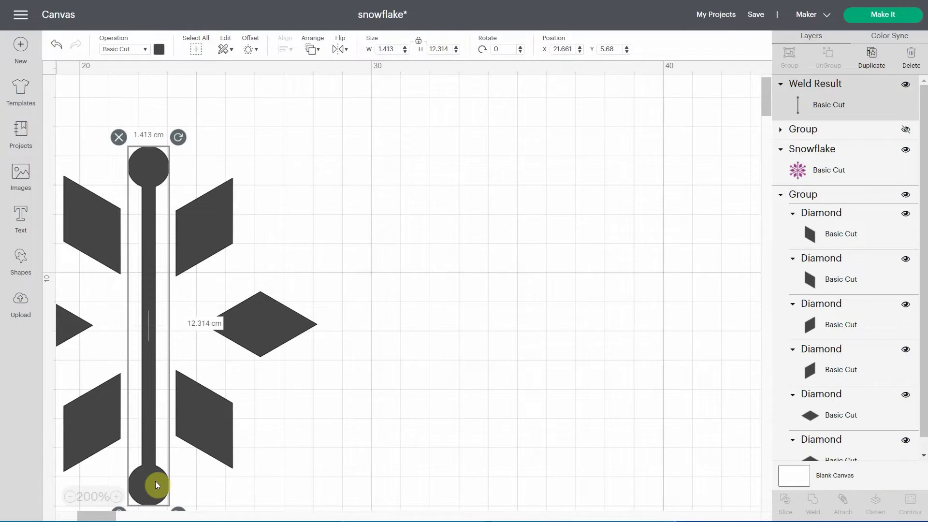
{"action": "left_click", "coordinate": [213, 451]}
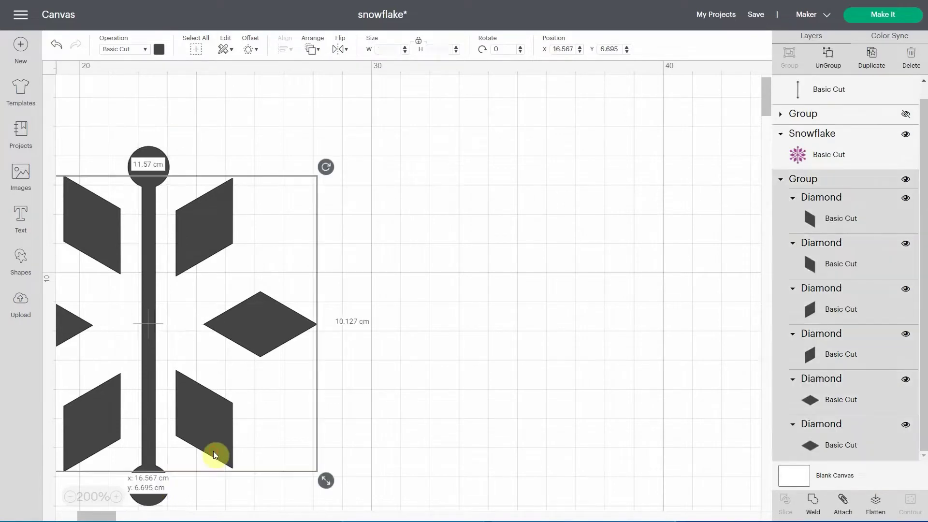
{"action": "left_click", "coordinate": [221, 450]}
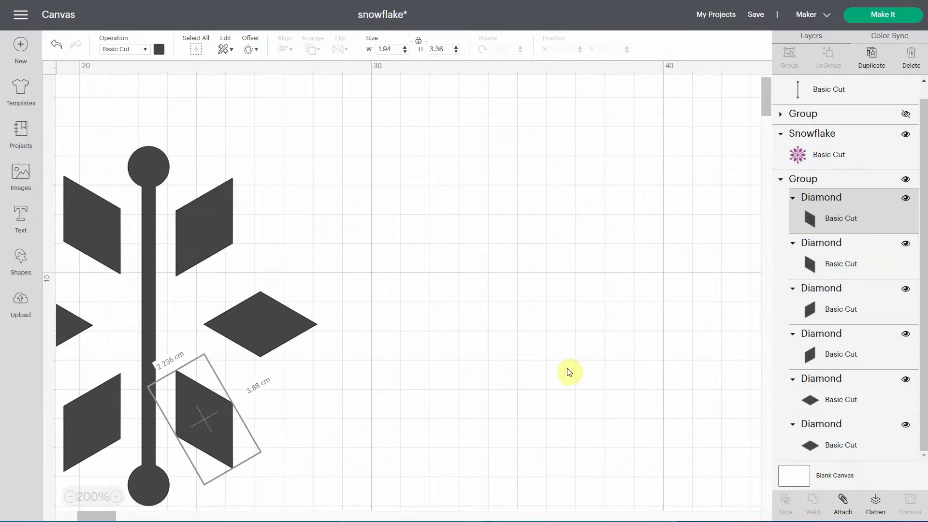
{"action": "left_click", "coordinate": [102, 519]}
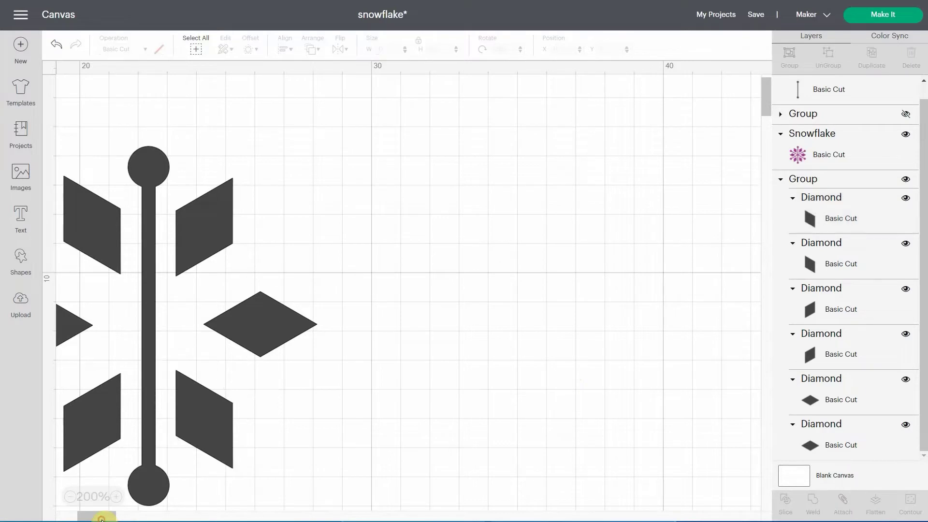
{"action": "left_click_drag", "start_coordinate": [102, 518], "coordinate": [99, 519]}
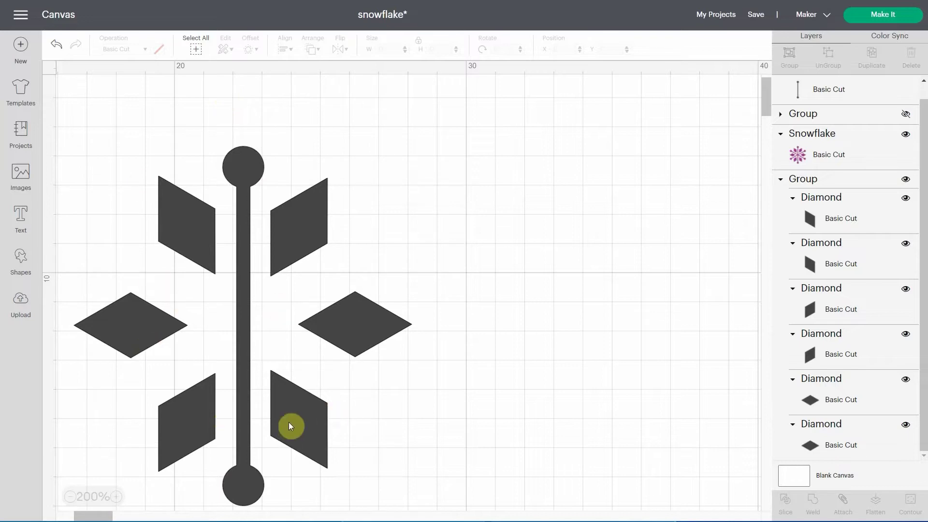
{"action": "left_click", "coordinate": [21, 261]}
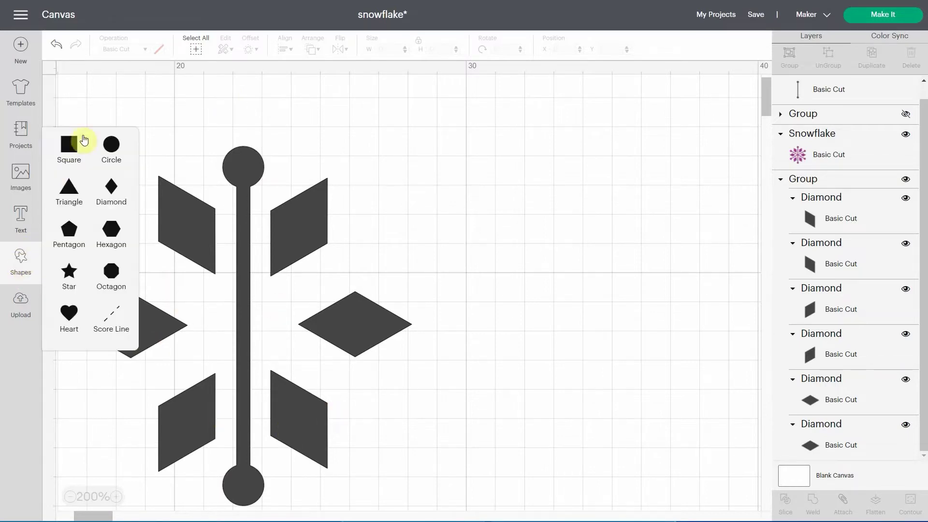
{"action": "left_click", "coordinate": [110, 144]}
{"action": "left_click_drag", "start_coordinate": [225, 227], "coordinate": [592, 222]}
{"action": "left_click_drag", "start_coordinate": [634, 347], "coordinate": [760, 521]}
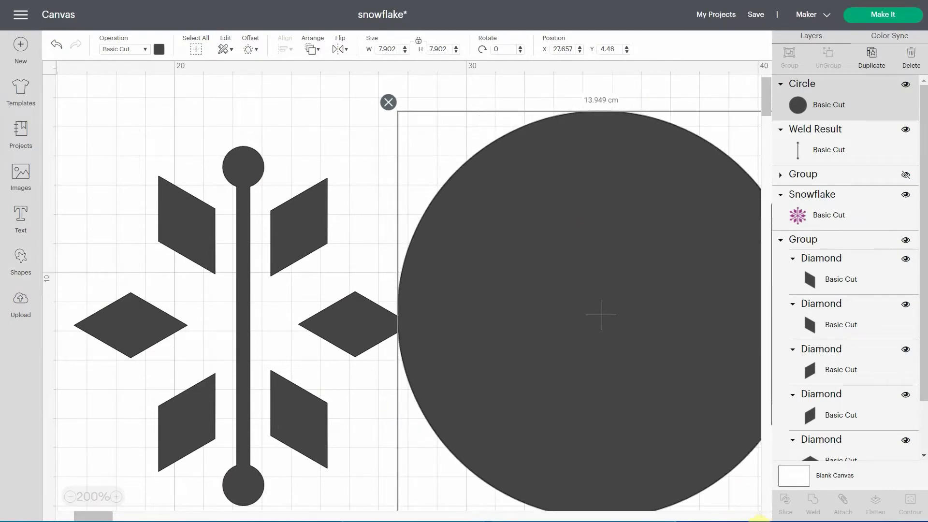
{"action": "left_click_drag", "start_coordinate": [596, 395], "coordinate": [622, 400]}
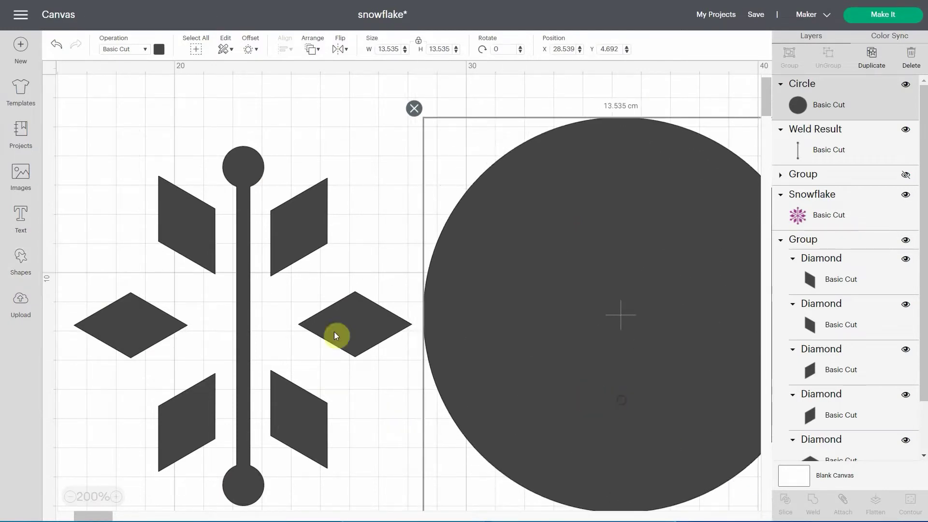
{"action": "left_click", "coordinate": [159, 49]}
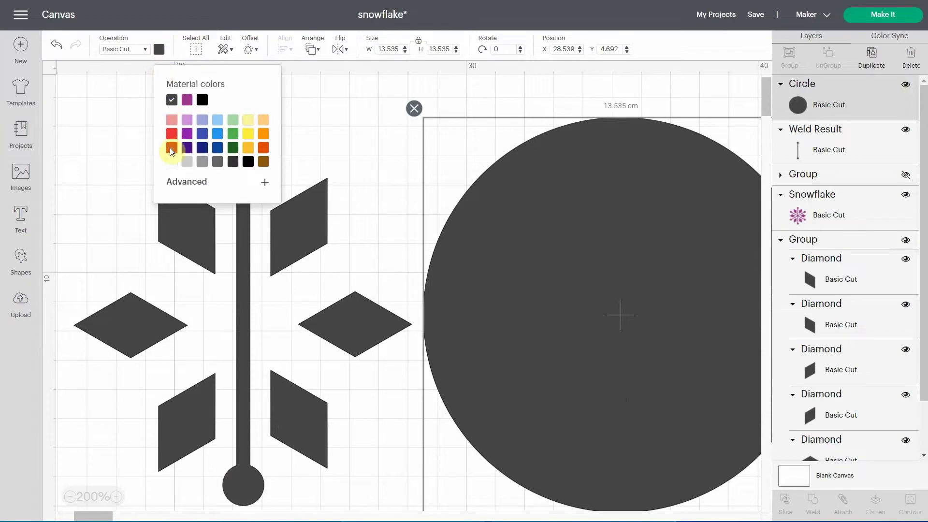
{"action": "left_click", "coordinate": [171, 161]}
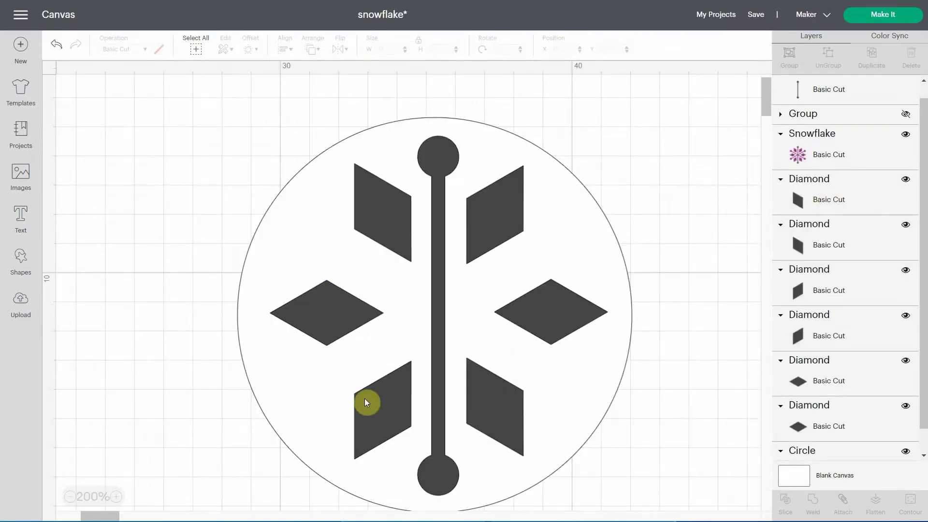
Shift-select the six Diamond layers and the circle in the Layers panel, then deselect everything.
{"action": "left_click", "coordinate": [822, 192]}
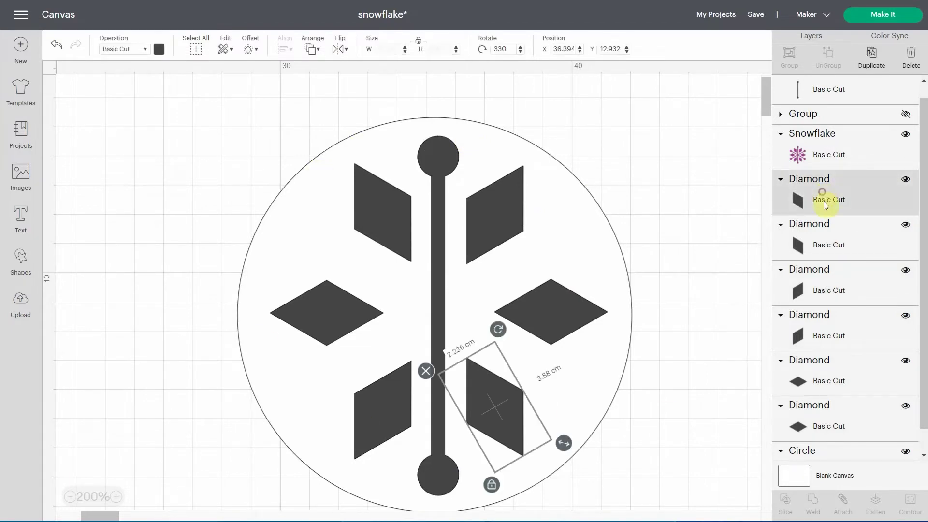
{"action": "left_click", "coordinate": [825, 239], "text": "shift"}
{"action": "left_click", "coordinate": [828, 275], "text": "shift"}
{"action": "left_click", "coordinate": [822, 334], "text": "shift"}
{"action": "left_click", "coordinate": [820, 384], "text": "shift"}
{"action": "left_click", "coordinate": [816, 426], "text": "shift"}
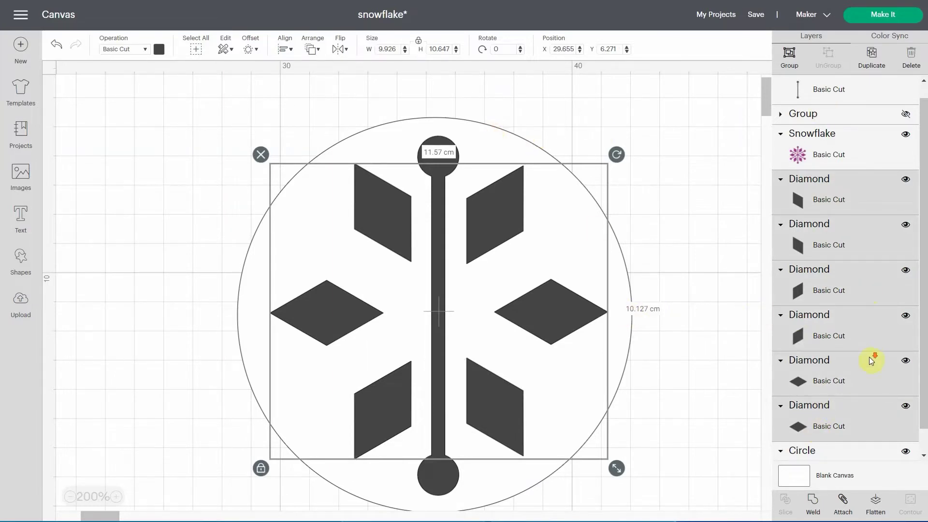
{"action": "scroll", "coordinate": [870, 357], "scroll_direction": "down", "scroll_amount": 1}
{"action": "left_click", "coordinate": [842, 442], "text": "shift"}
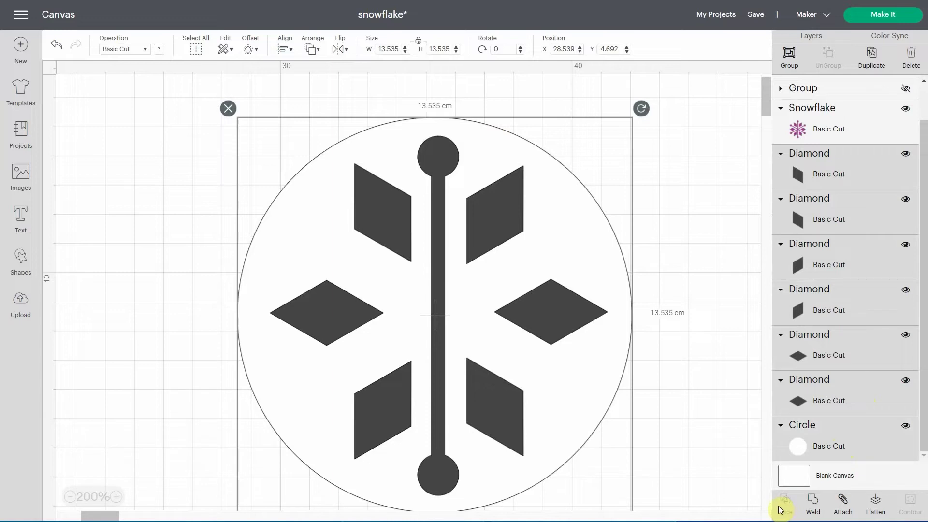
{"action": "left_click", "coordinate": [695, 410]}
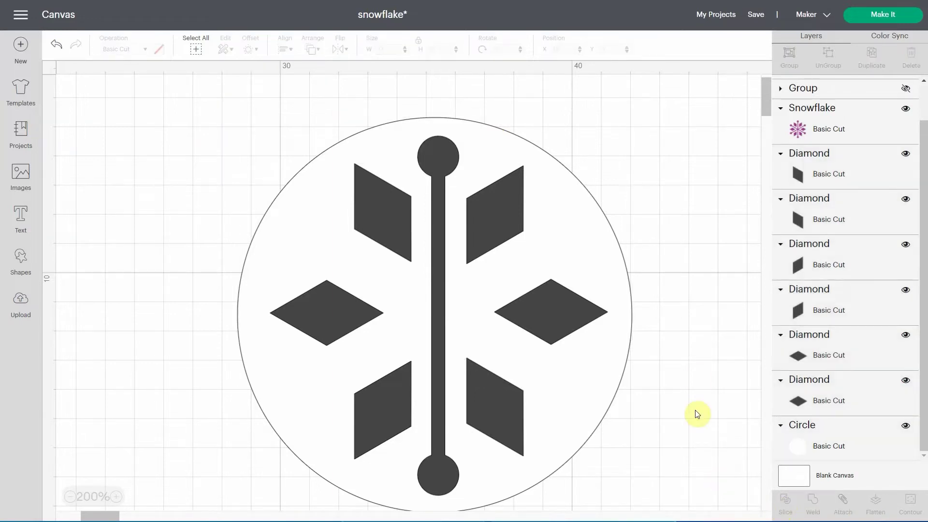
Reselect the six diamonds and add the central Weld Result bar to the selection.
{"action": "left_click", "coordinate": [803, 183]}
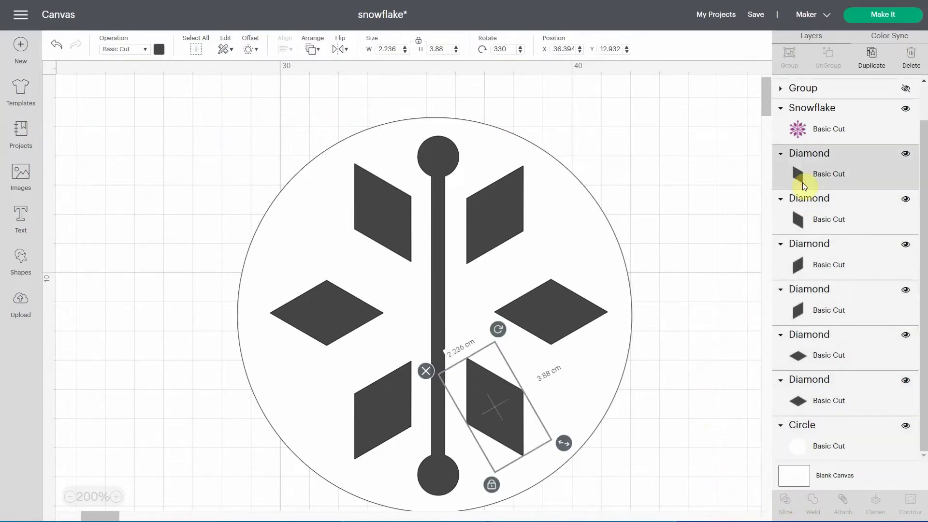
{"action": "left_click", "coordinate": [805, 226], "text": "shift"}
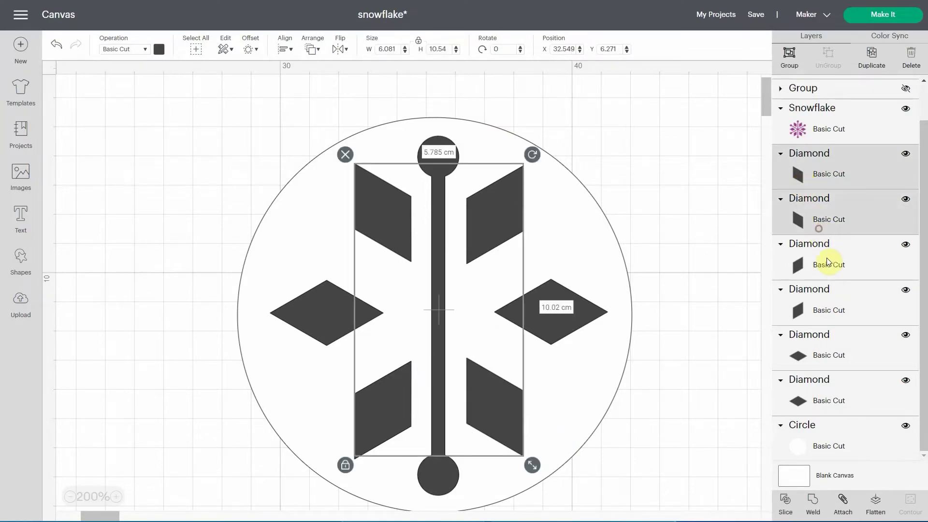
{"action": "left_click", "coordinate": [817, 264], "text": "shift"}
{"action": "left_click", "coordinate": [831, 304], "text": "shift"}
{"action": "left_click", "coordinate": [829, 354], "text": "shift"}
{"action": "left_click", "coordinate": [832, 395], "text": "shift"}
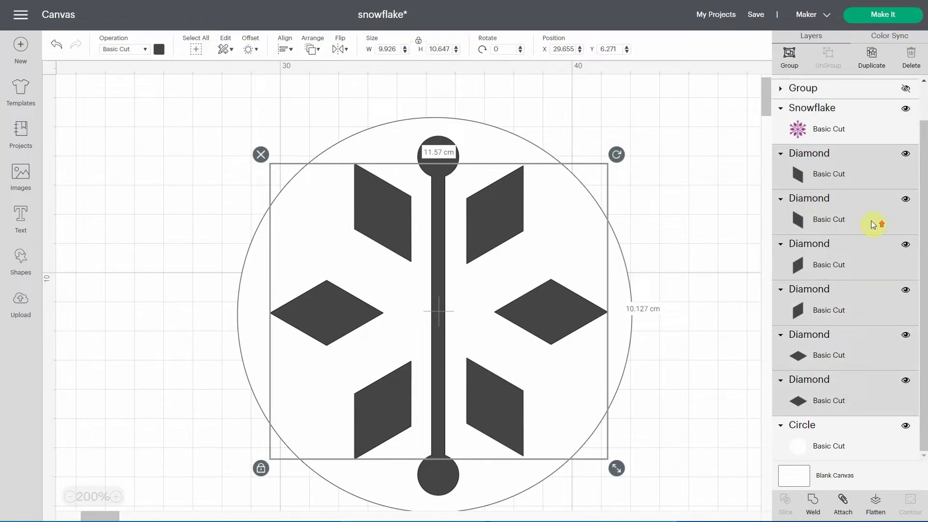
{"action": "scroll", "coordinate": [871, 220], "scroll_direction": "up", "scroll_amount": 2}
{"action": "left_click", "coordinate": [842, 107], "text": "shift"}
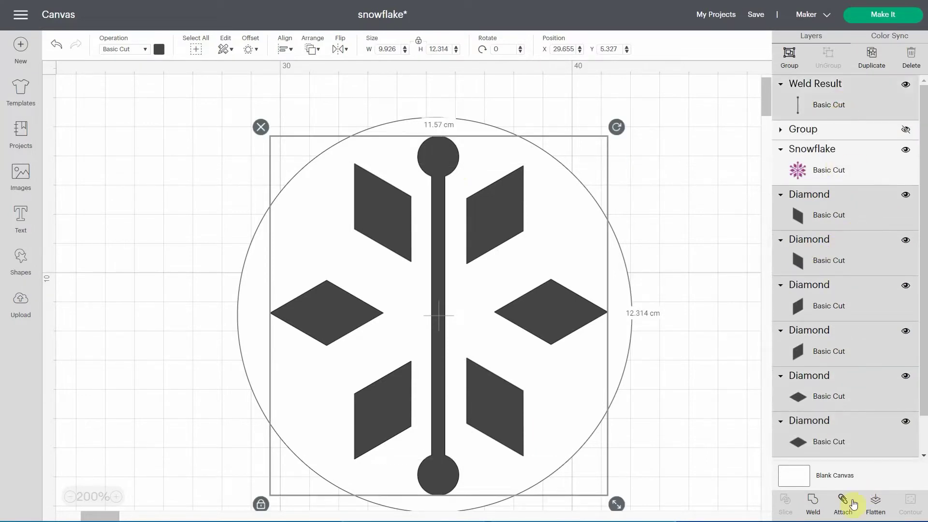
Weld the diamonds and bar into one snowflake, then slice it out of the circle.
{"action": "left_click", "coordinate": [813, 504]}
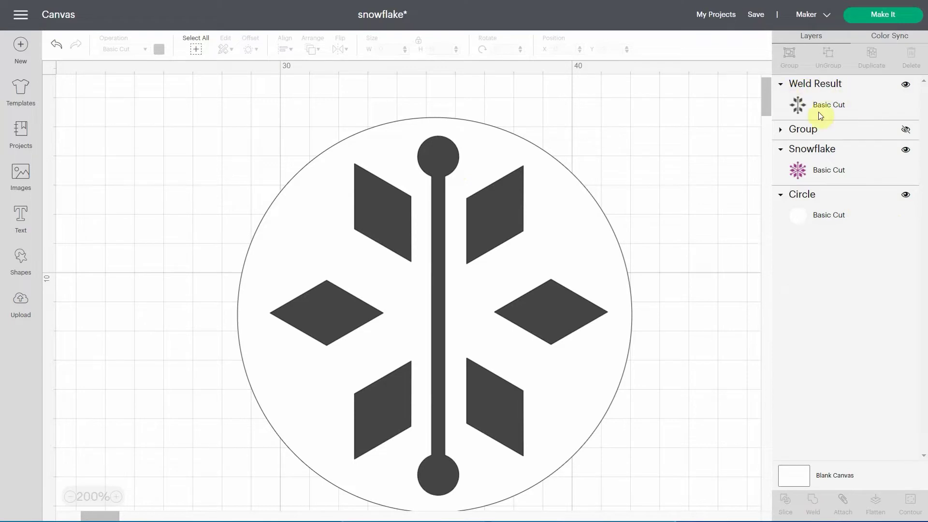
{"action": "left_click", "coordinate": [836, 91]}
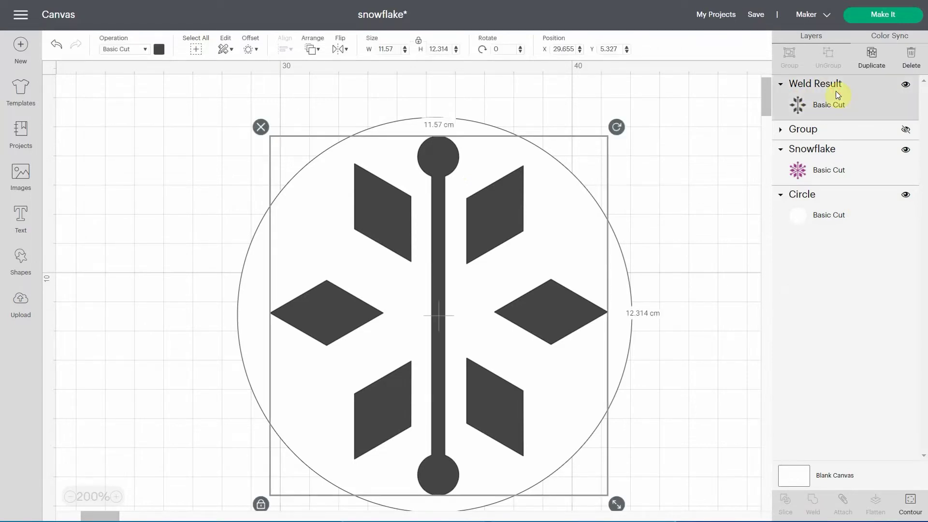
{"action": "left_click", "coordinate": [837, 215], "text": "shift"}
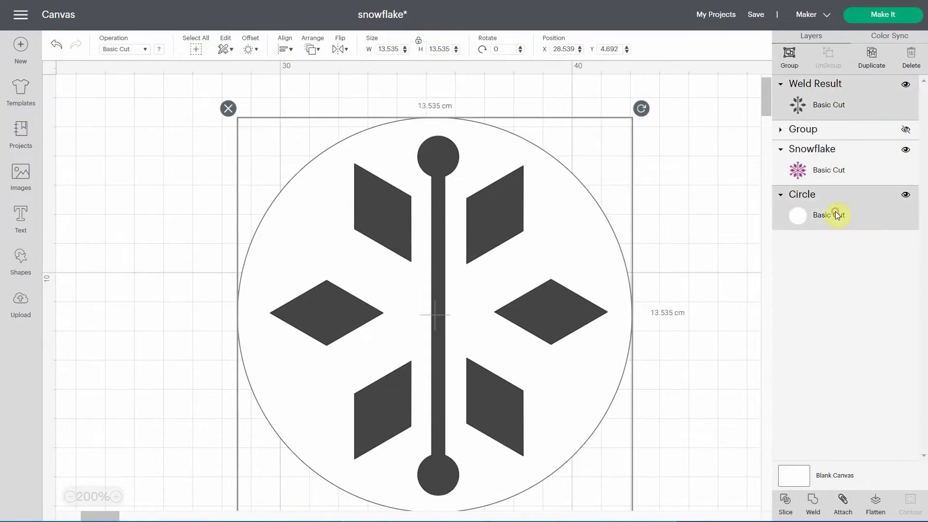
{"action": "left_click", "coordinate": [785, 501]}
Delete the leftover slice pieces and move the snowflake cut-out circle up and left.
{"action": "left_click", "coordinate": [829, 106]}
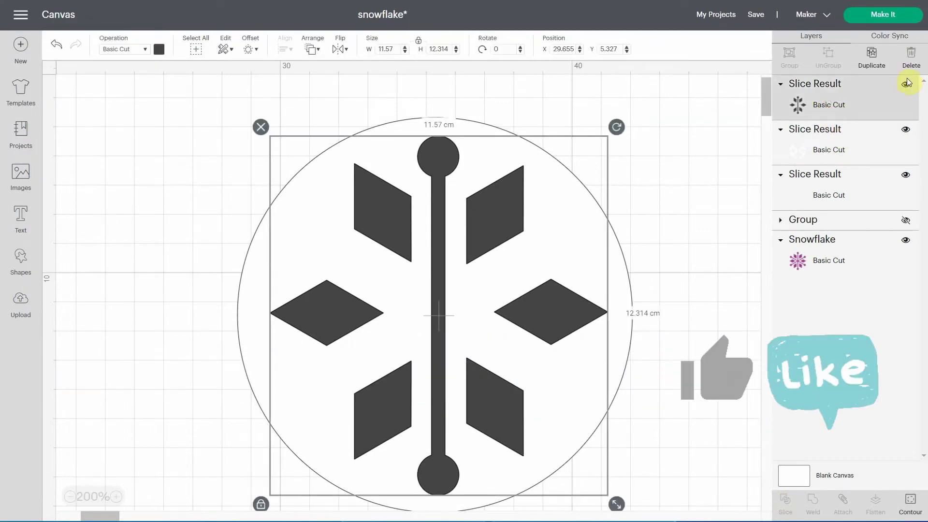
{"action": "left_click", "coordinate": [911, 56]}
{"action": "left_click", "coordinate": [858, 150]}
{"action": "key", "text": "Delete"}
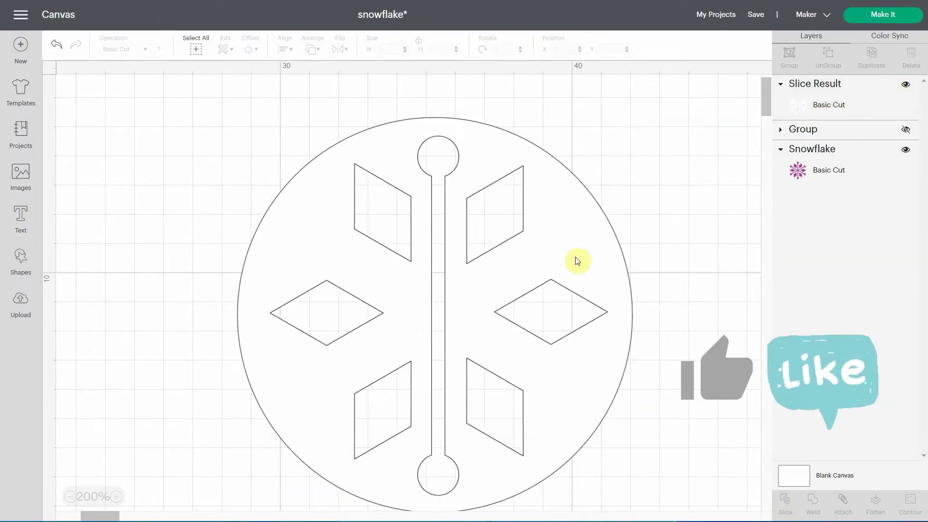
{"action": "left_click_drag", "start_coordinate": [576, 259], "coordinate": [506, 219]}
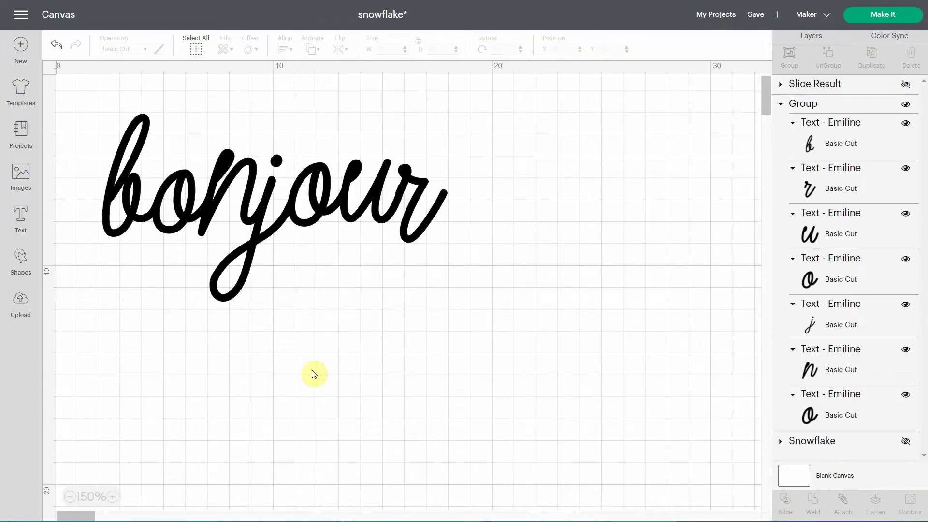
{"action": "left_click", "coordinate": [21, 216]}
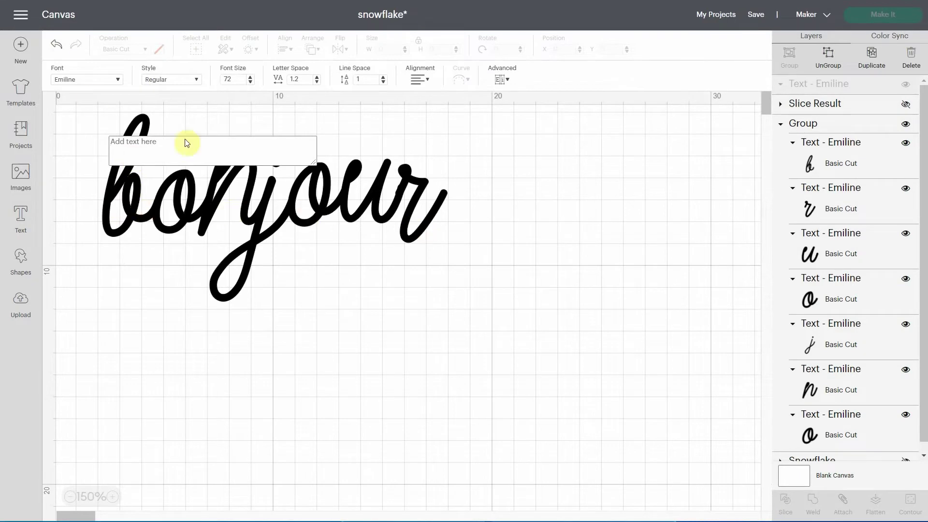
{"action": "left_click", "coordinate": [117, 81]}
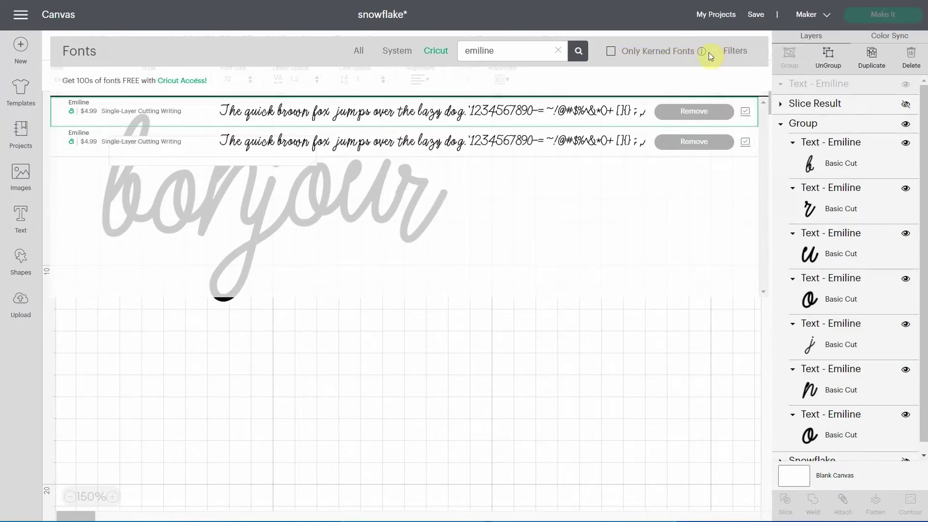
{"action": "mouse_move", "coordinate": [702, 55]}
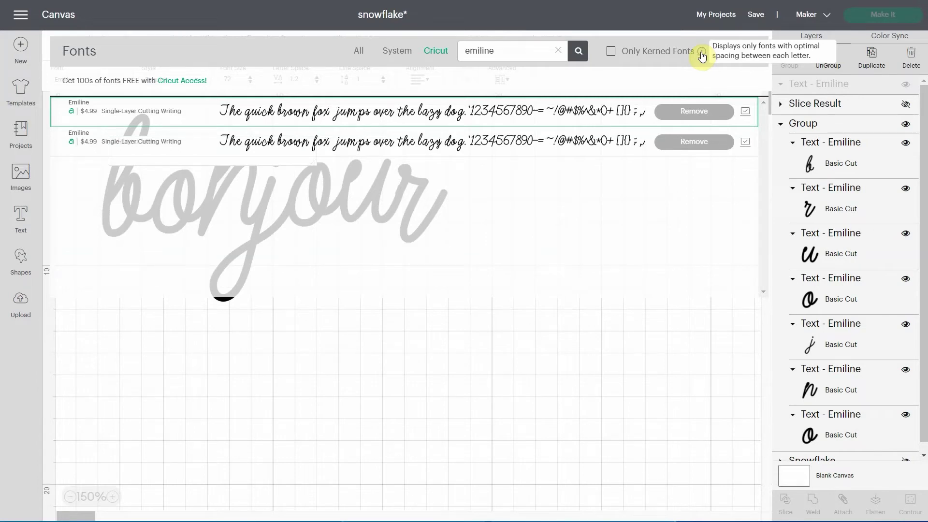
{"action": "left_click", "coordinate": [611, 52]}
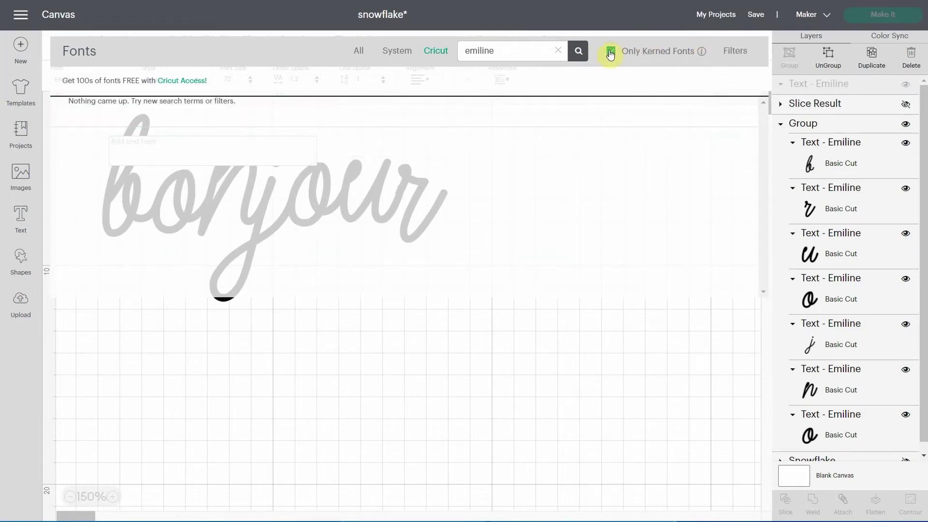
{"action": "left_click", "coordinate": [562, 51]}
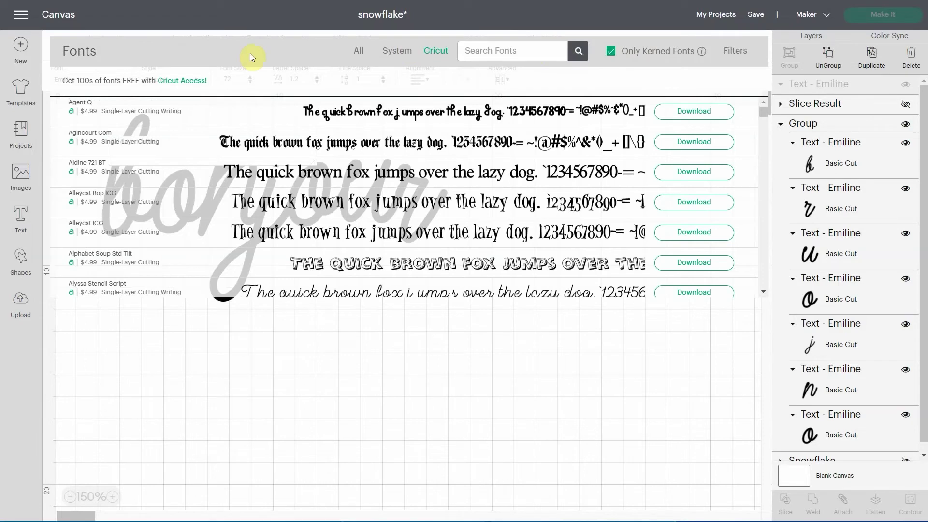
{"action": "scroll", "coordinate": [241, 261], "scroll_direction": "down", "scroll_amount": 3}
{"action": "left_click", "coordinate": [227, 166]}
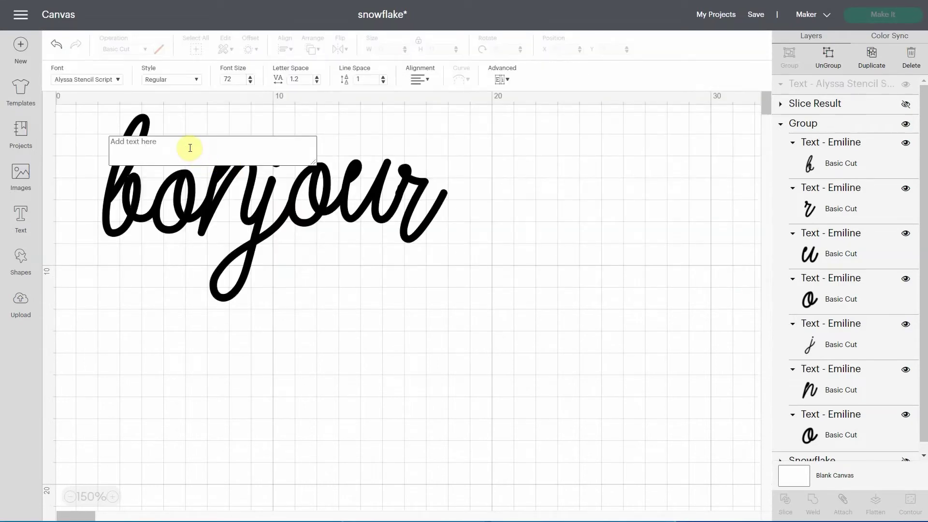
{"action": "type", "text": "bonjour"}
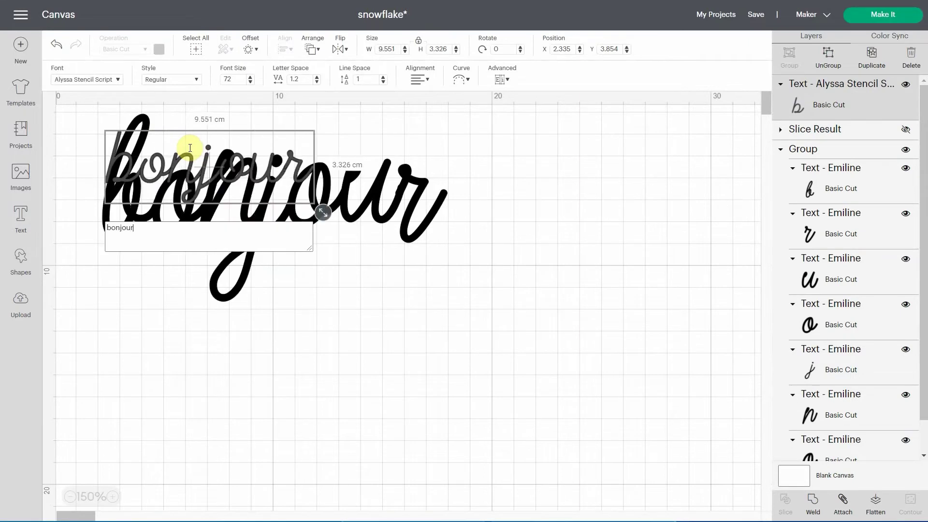
{"action": "left_click_drag", "start_coordinate": [177, 167], "coordinate": [215, 371]}
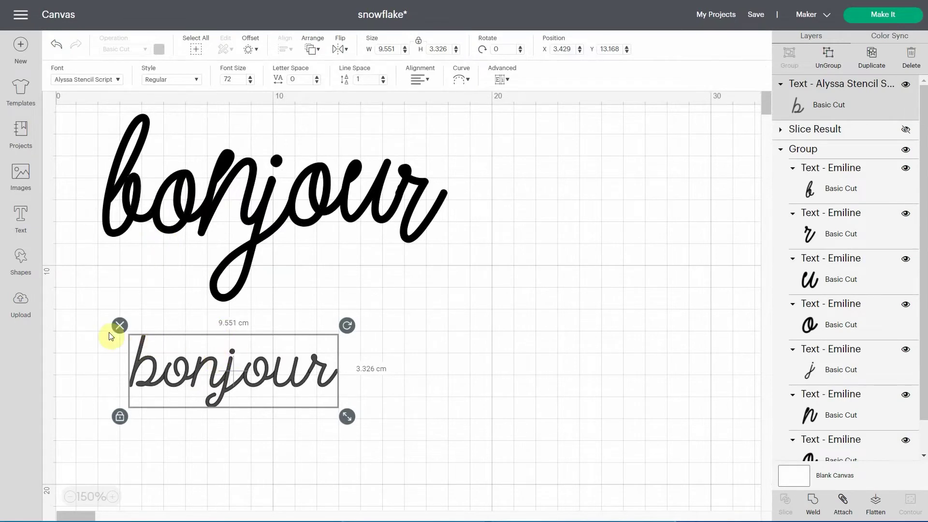
{"action": "left_click", "coordinate": [120, 326]}
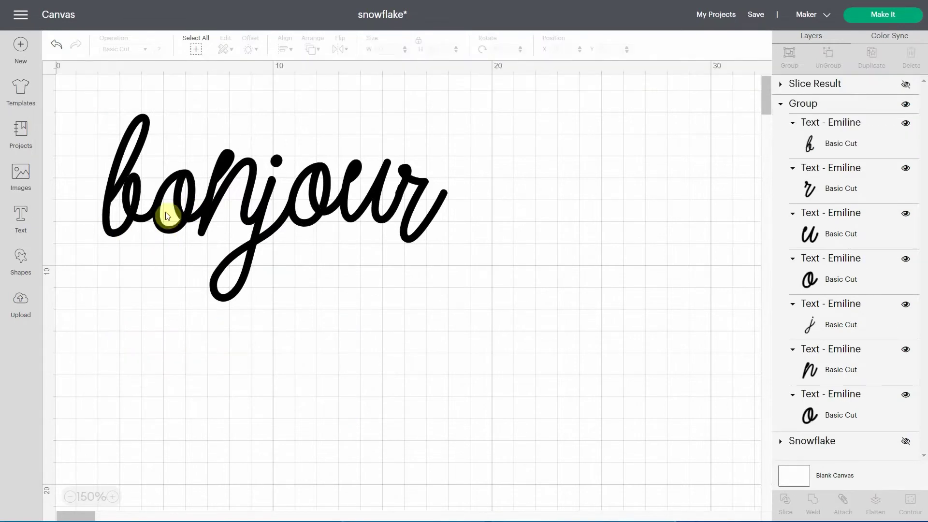
Add a new text box in the Emiline font reading 'bonjour'.
{"action": "left_click", "coordinate": [37, 223]}
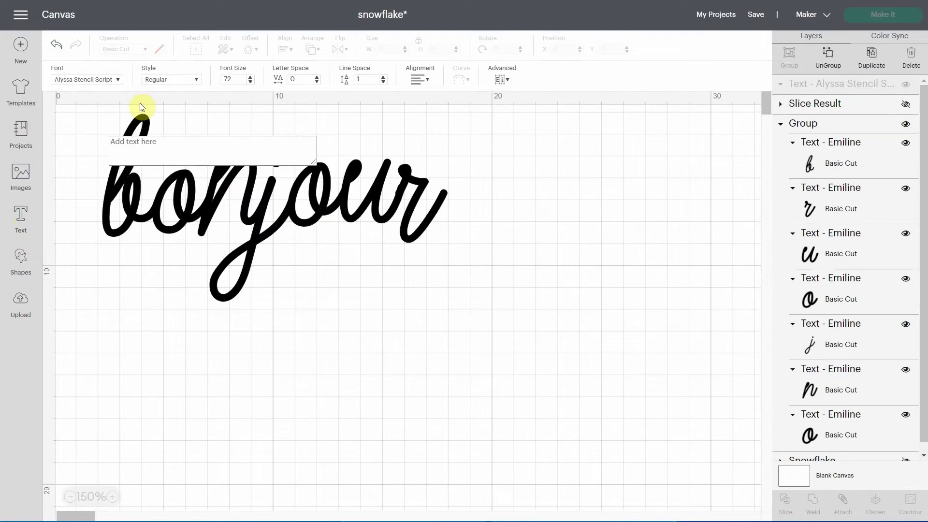
{"action": "left_click", "coordinate": [118, 80]}
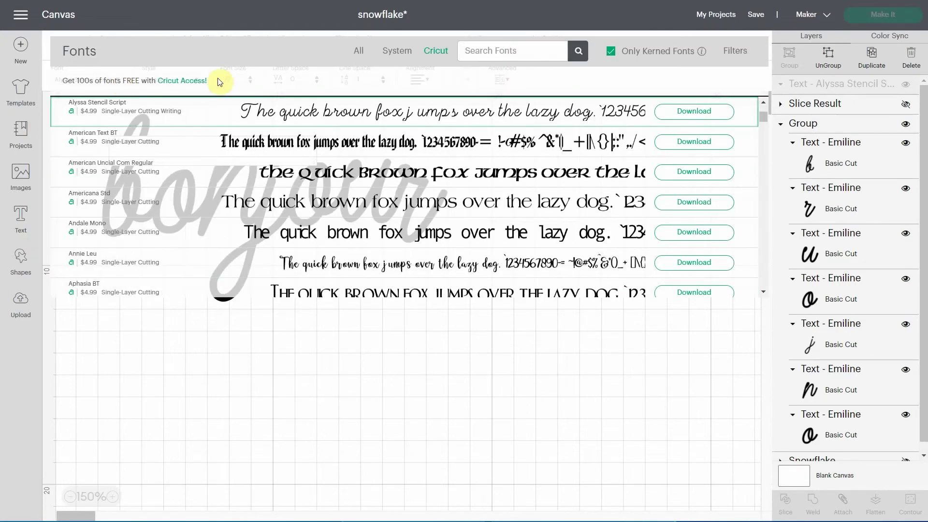
{"action": "left_click", "coordinate": [612, 52]}
{"action": "left_click", "coordinate": [549, 54]}
{"action": "type", "text": "emiline"}
{"action": "left_click", "coordinate": [578, 50]}
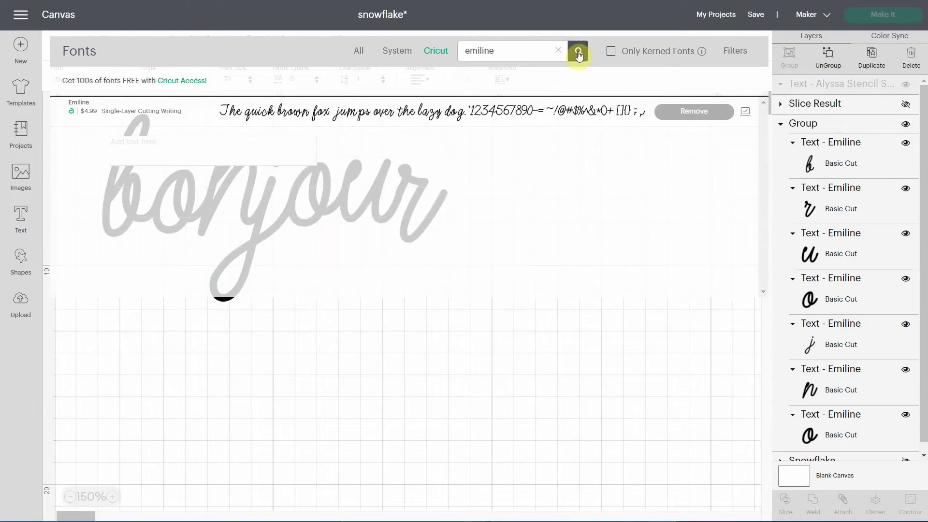
{"action": "left_click", "coordinate": [216, 110]}
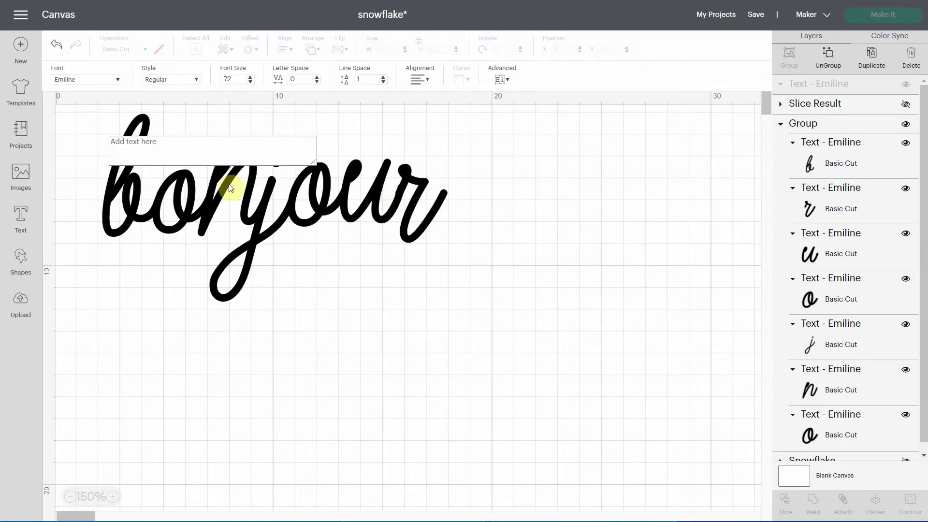
{"action": "type", "text": "bonjour"}
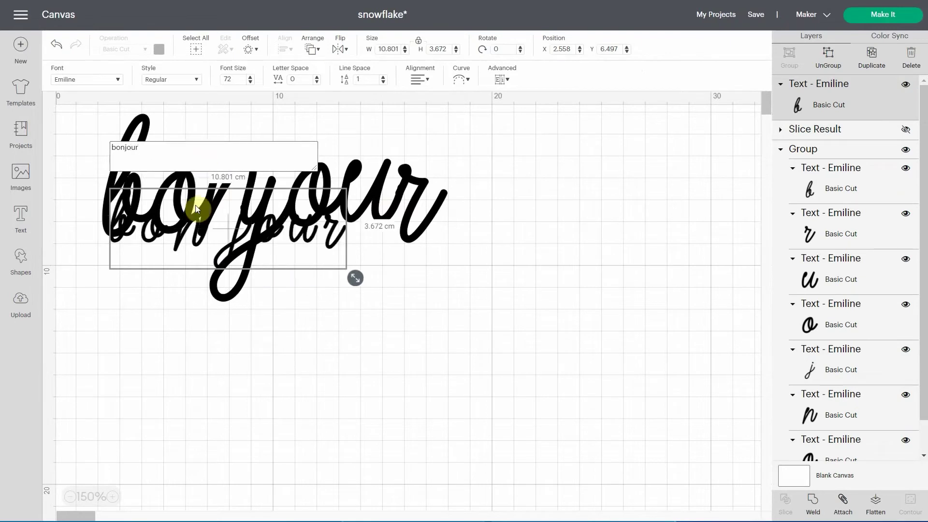
Move the new bonjour below the large one and enlarge it to about 16.3 cm wide.
{"action": "left_click_drag", "start_coordinate": [195, 205], "coordinate": [176, 366]}
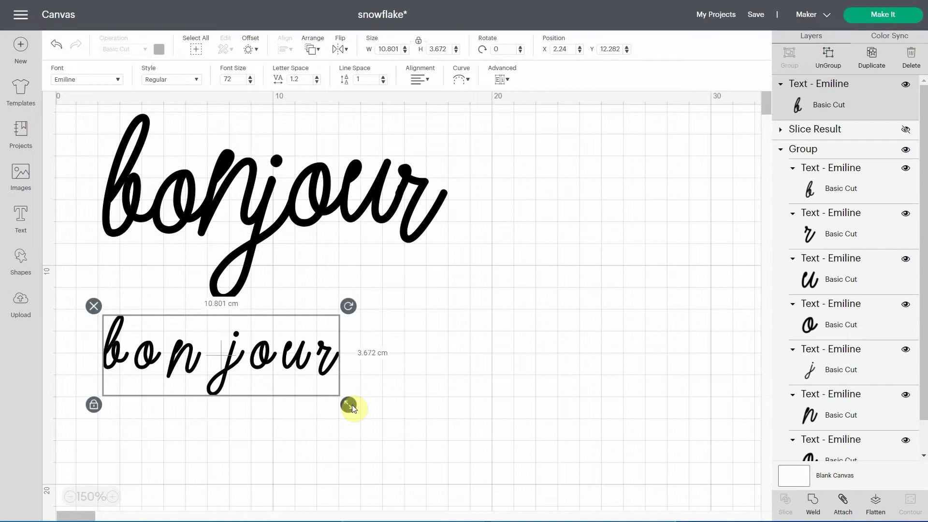
{"action": "left_click_drag", "start_coordinate": [352, 407], "coordinate": [417, 451]}
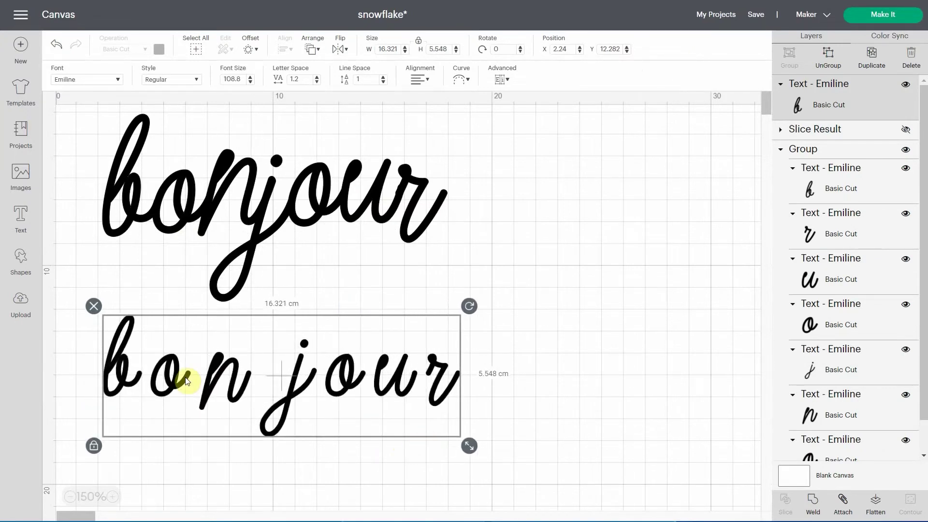
{"action": "left_click", "coordinate": [508, 80]}
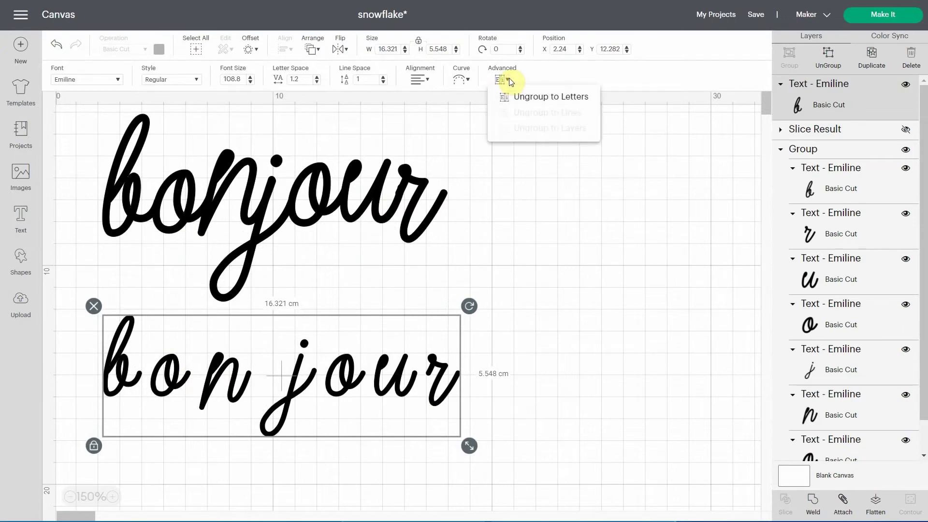
Ungroup the lower bonjour to letters and slide o, n, j, o, u, r left so the script joins.
{"action": "left_click", "coordinate": [524, 99]}
{"action": "left_click_drag", "start_coordinate": [174, 376], "coordinate": [161, 376]}
{"action": "left_click_drag", "start_coordinate": [221, 382], "coordinate": [183, 379]}
{"action": "left_click_drag", "start_coordinate": [289, 383], "coordinate": [210, 393]}
{"action": "left_click_drag", "start_coordinate": [341, 379], "coordinate": [243, 382]}
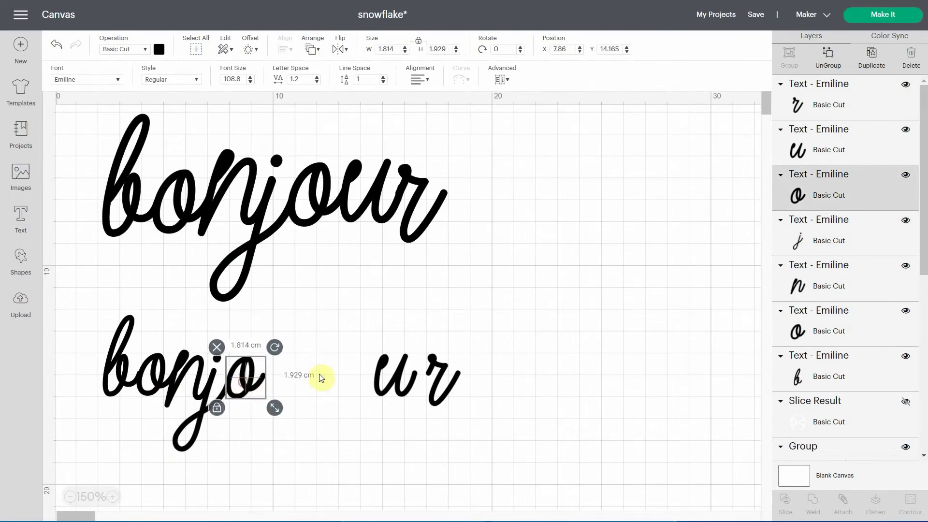
{"action": "left_click_drag", "start_coordinate": [376, 382], "coordinate": [262, 381]}
{"action": "left_click_drag", "start_coordinate": [435, 380], "coordinate": [311, 383]}
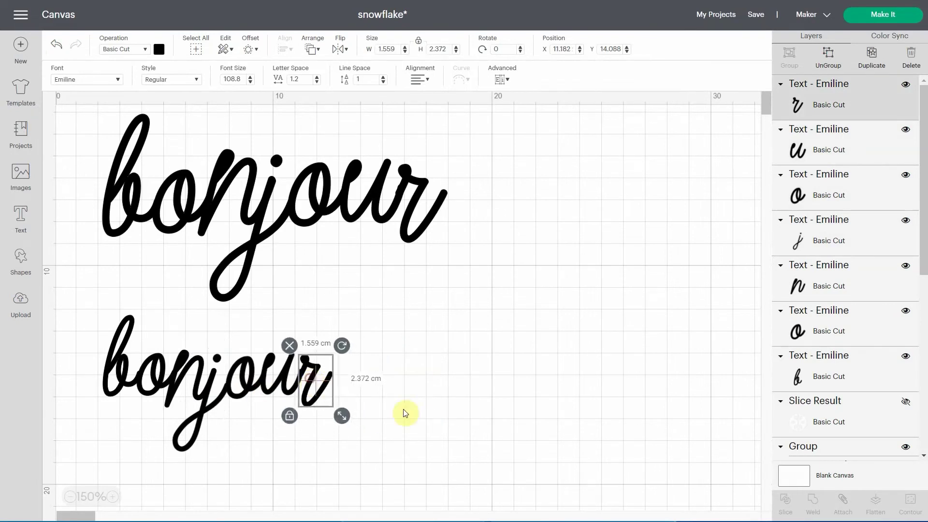
Marquee-select all seven letters of the lower bonjour.
{"action": "left_click", "coordinate": [376, 457]}
{"action": "left_click_drag", "start_coordinate": [376, 456], "coordinate": [88, 345]}
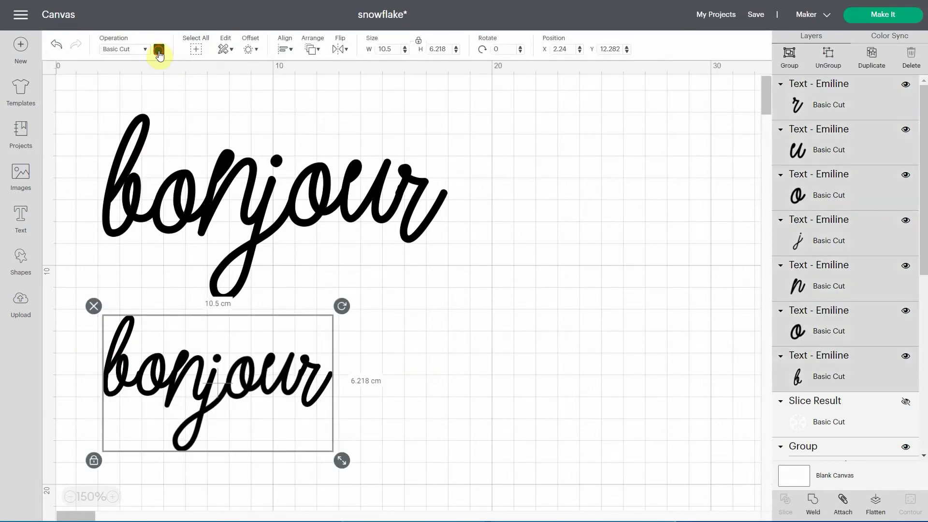
{"action": "left_click", "coordinate": [159, 49]}
Colour the lower bonjour light pink and zoom in to check the letter joins.
{"action": "left_click", "coordinate": [171, 120]}
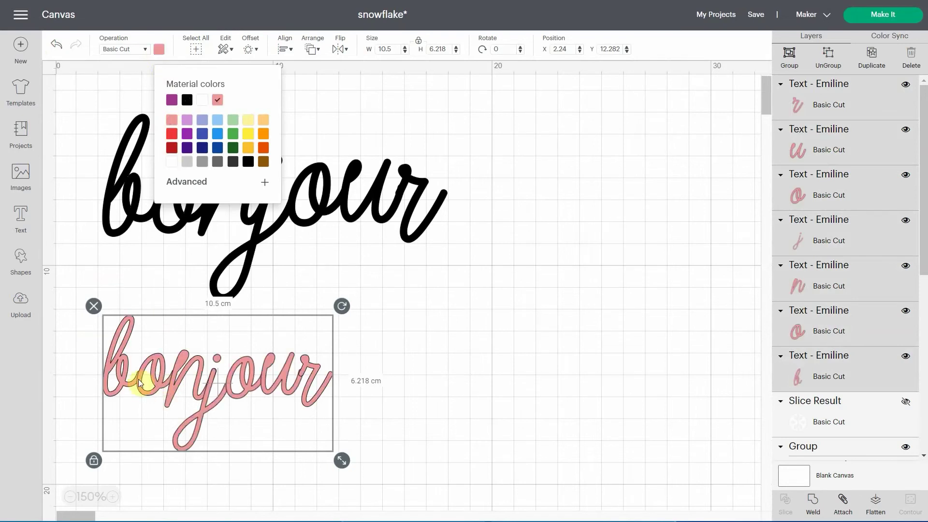
{"action": "left_click", "coordinate": [111, 498]}
{"action": "left_click", "coordinate": [112, 497]}
{"action": "left_click", "coordinate": [112, 498]}
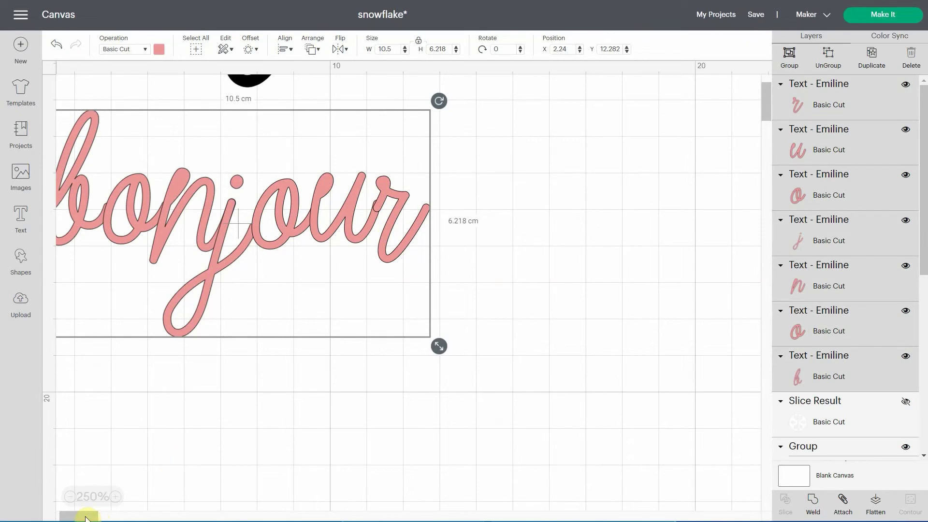
{"action": "left_click_drag", "start_coordinate": [85, 519], "coordinate": [79, 517]}
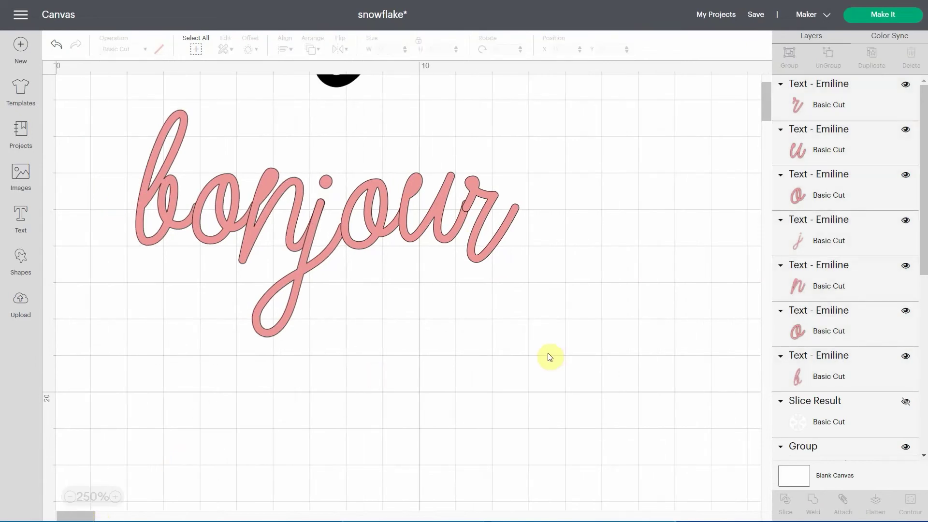
{"action": "left_click", "coordinate": [70, 496]}
{"action": "scroll", "coordinate": [324, 414], "scroll_direction": "up", "scroll_amount": 2}
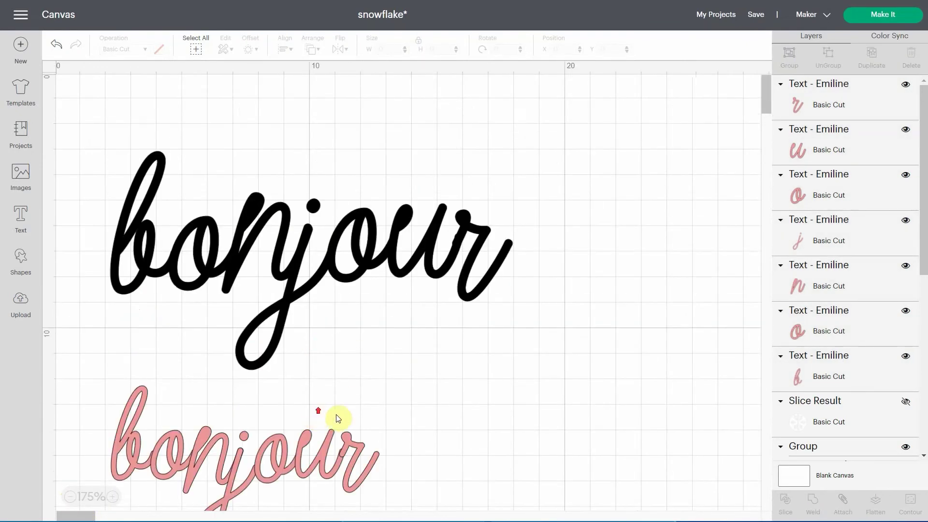
{"action": "scroll", "coordinate": [433, 402], "scroll_direction": "down", "scroll_amount": 2}
Weld the pink lower bonjour letters into a single Weld Result layer.
{"action": "left_click", "coordinate": [234, 366]}
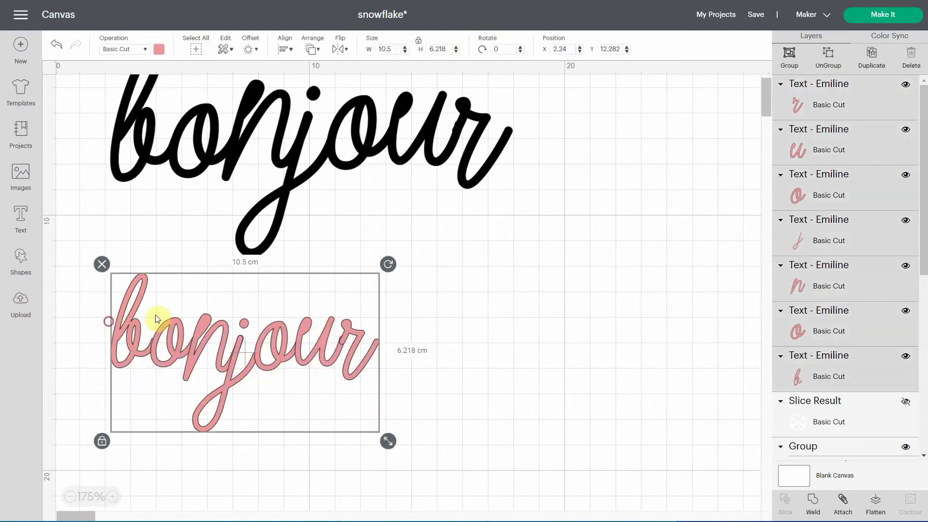
{"action": "left_click", "coordinate": [812, 505]}
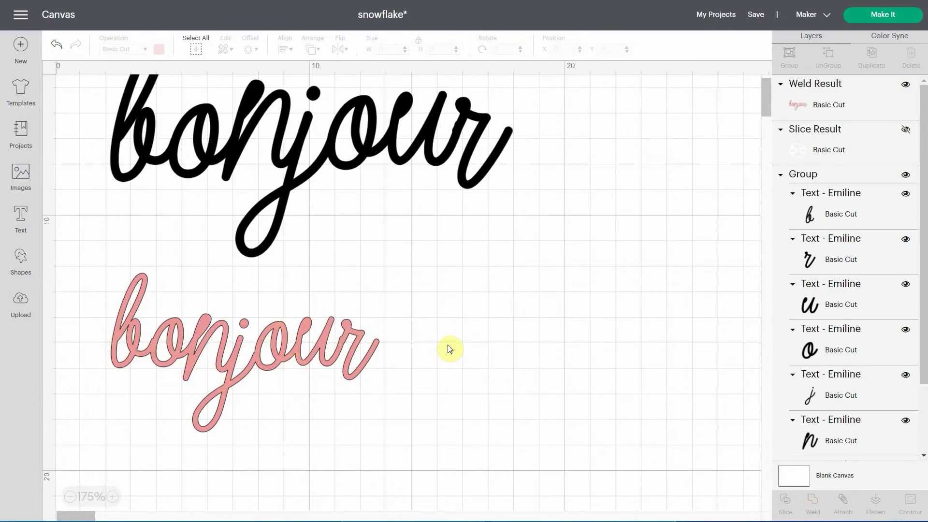
{"action": "scroll", "coordinate": [449, 348], "scroll_direction": "up", "scroll_amount": 3}
{"action": "left_click_drag", "start_coordinate": [542, 332], "coordinate": [87, 178]}
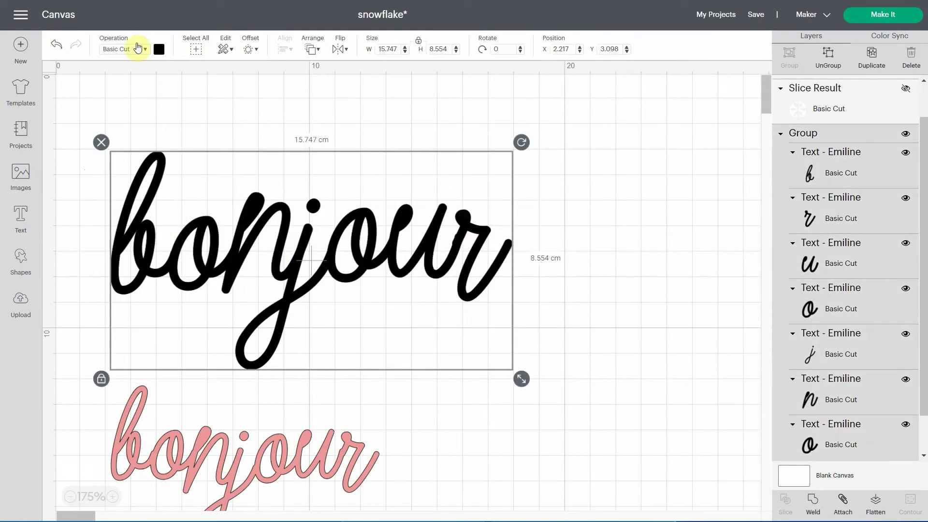
Turn the upper black bonjour pink and weld it into its own 15.747 × 8.554 cm Weld Result.
{"action": "left_click", "coordinate": [159, 48]}
{"action": "left_click", "coordinate": [171, 120]}
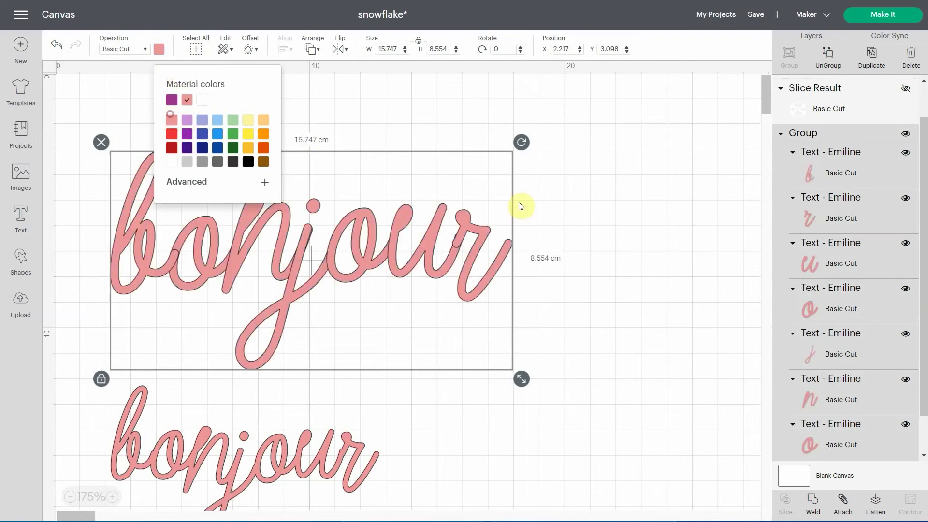
{"action": "left_click", "coordinate": [821, 507]}
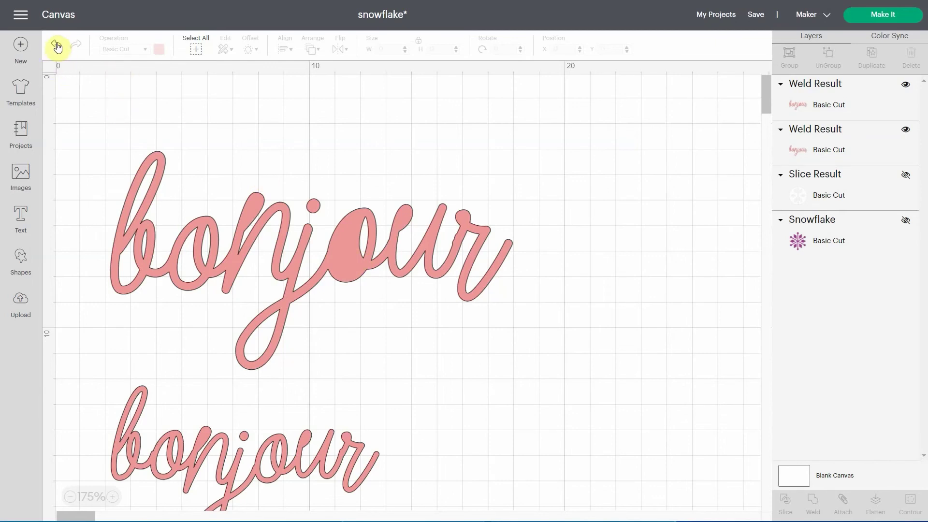
{"action": "left_click", "coordinate": [213, 252]}
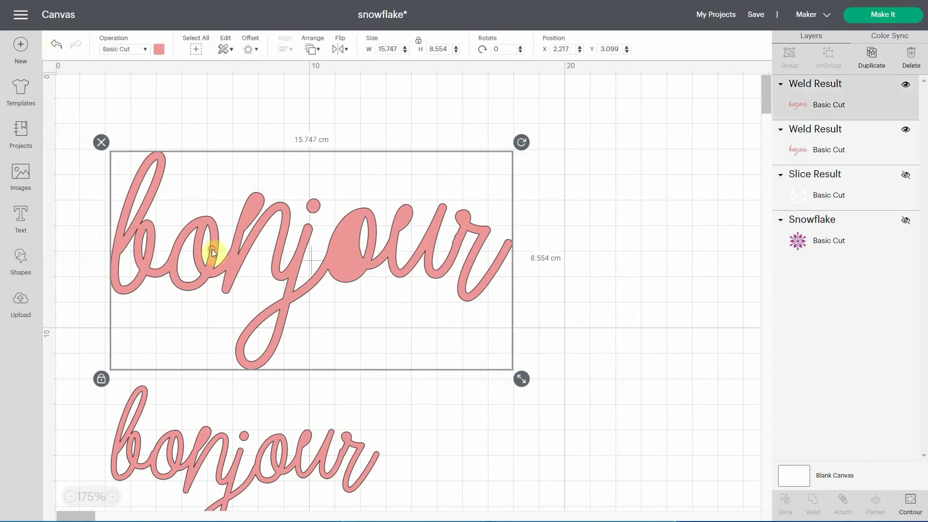
Undo the upper bonjour's weld and ungroup it into separate pink letters.
{"action": "left_click", "coordinate": [57, 45]}
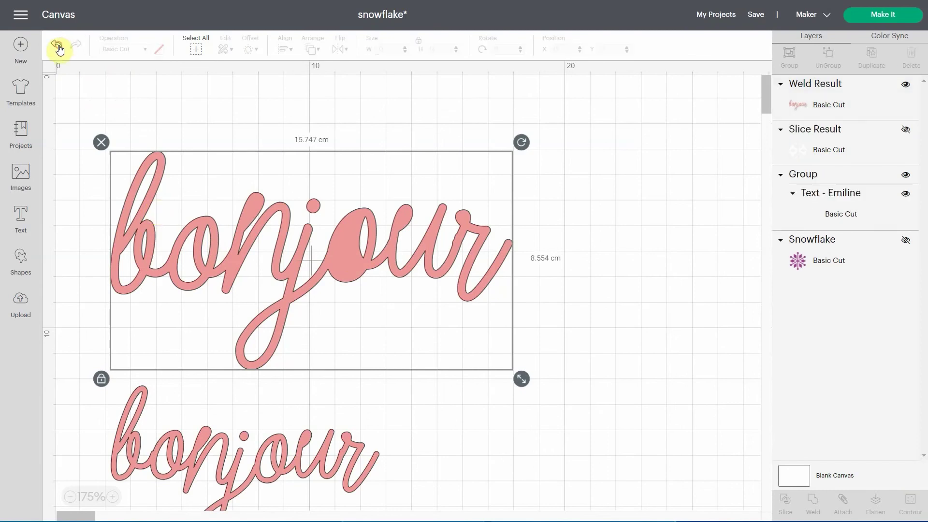
{"action": "left_click", "coordinate": [112, 497]}
{"action": "left_click", "coordinate": [112, 497]}
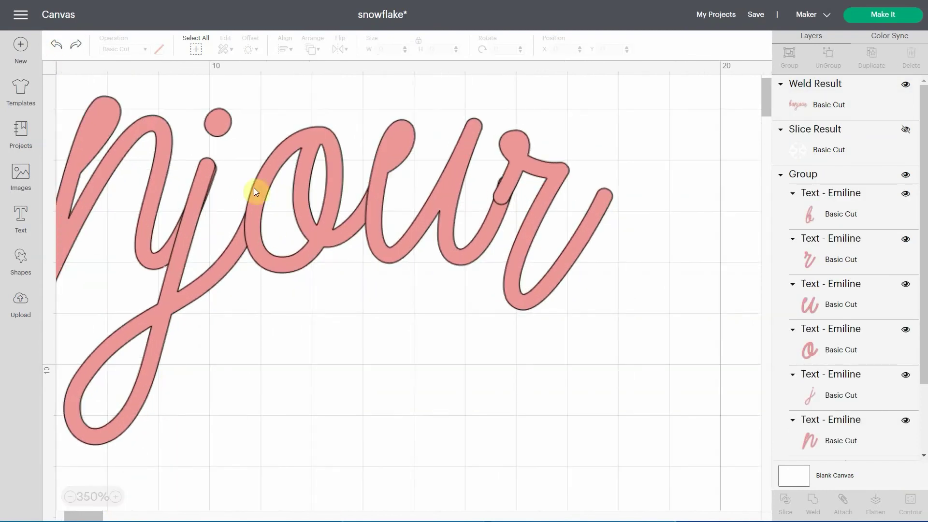
{"action": "left_click", "coordinate": [257, 242]}
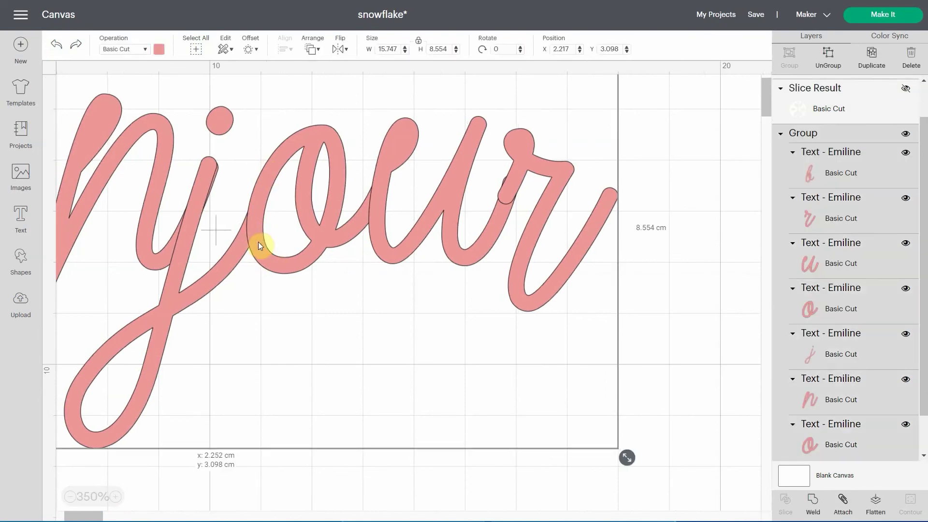
{"action": "left_click", "coordinate": [829, 53]}
Nudge the second 'o' back into place, then marquee-select the whole upper bonjour.
{"action": "left_click", "coordinate": [312, 253]}
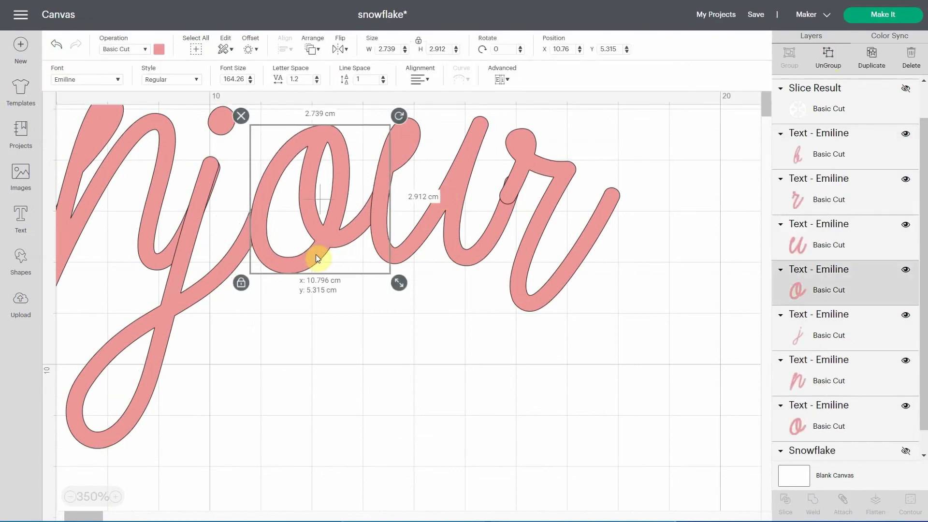
{"action": "left_click_drag", "start_coordinate": [316, 258], "coordinate": [317, 258]}
{"action": "key", "text": "Left"}
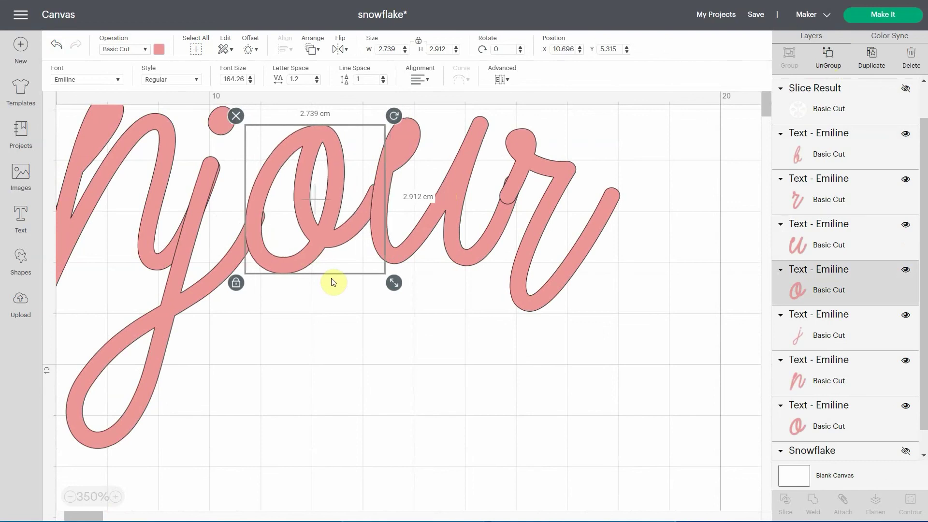
{"action": "key", "text": "Right"}
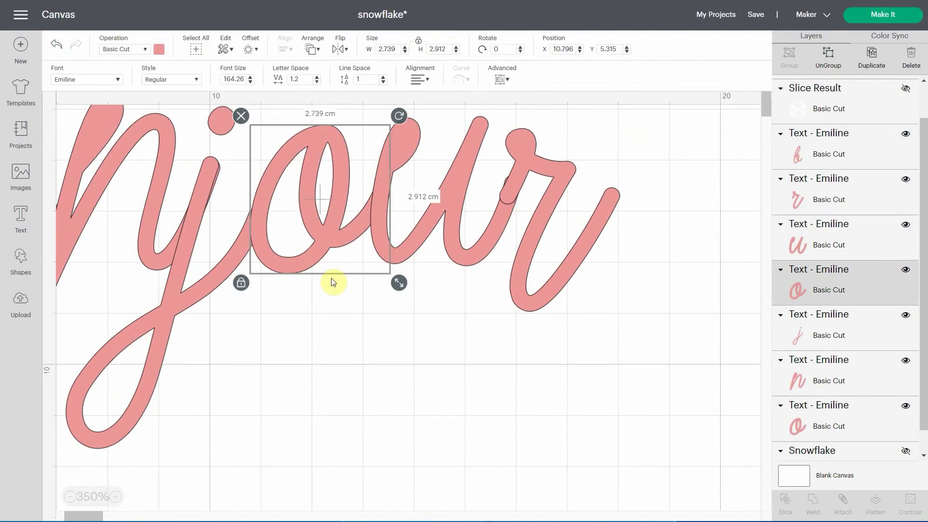
{"action": "left_click", "coordinate": [325, 327]}
{"action": "left_click", "coordinate": [93, 494]}
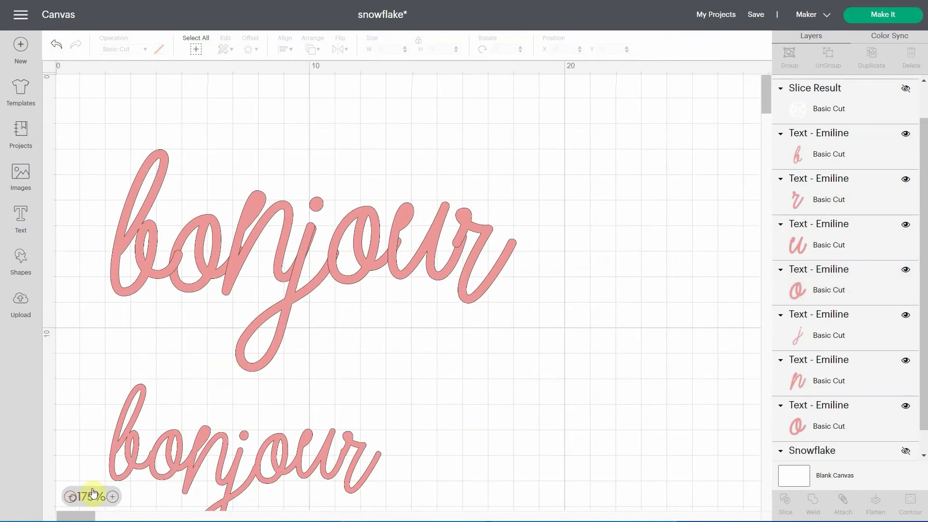
{"action": "left_click_drag", "start_coordinate": [568, 351], "coordinate": [100, 155]}
Weld the seven upper pink Emiline 'bonjour' letters into one Weld Result layer, leaving the 'o' open.
{"action": "left_click", "coordinate": [815, 506]}
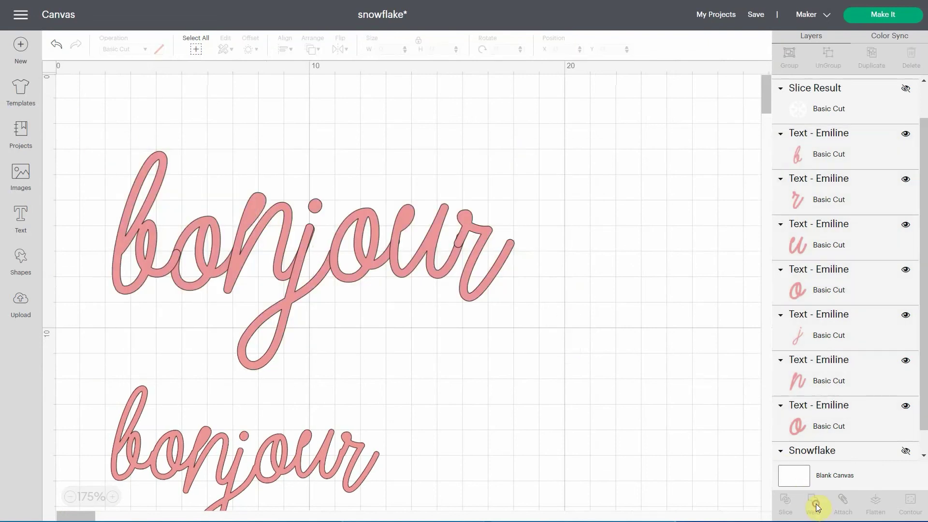